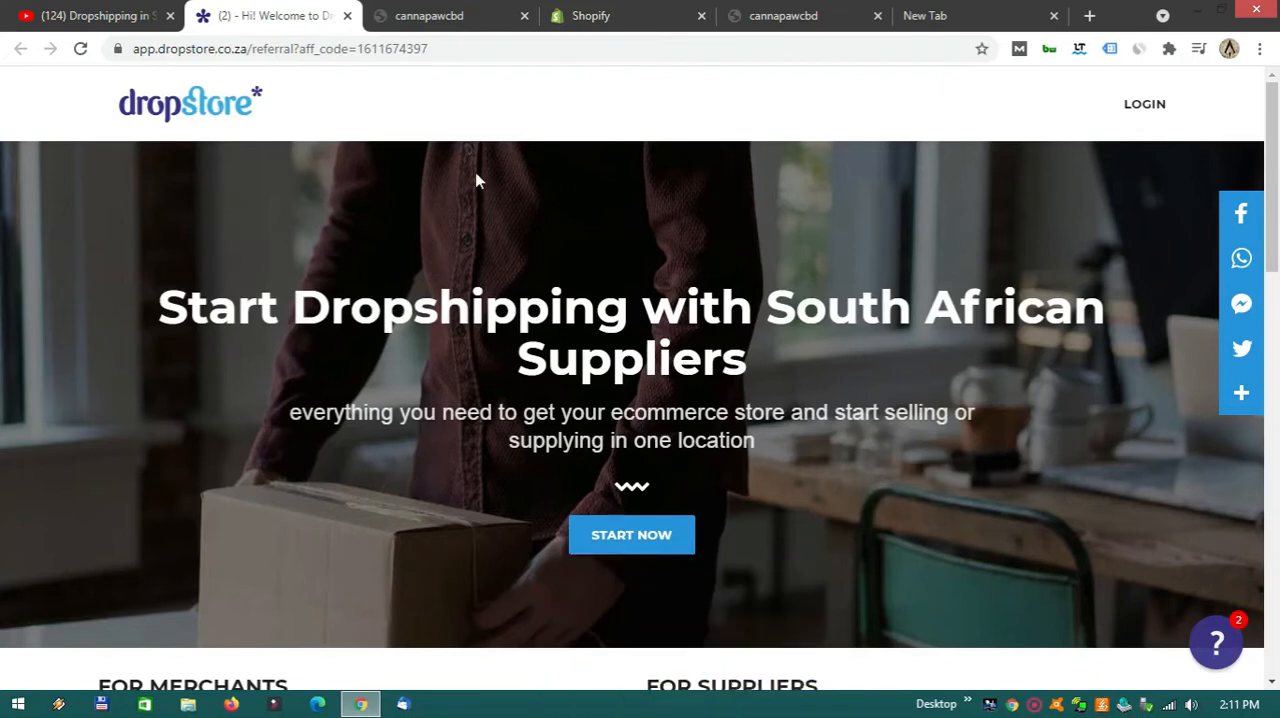
Step: Look over the home page of the cannapawcbd storefront and return to the Dropstore page
click(457, 15)
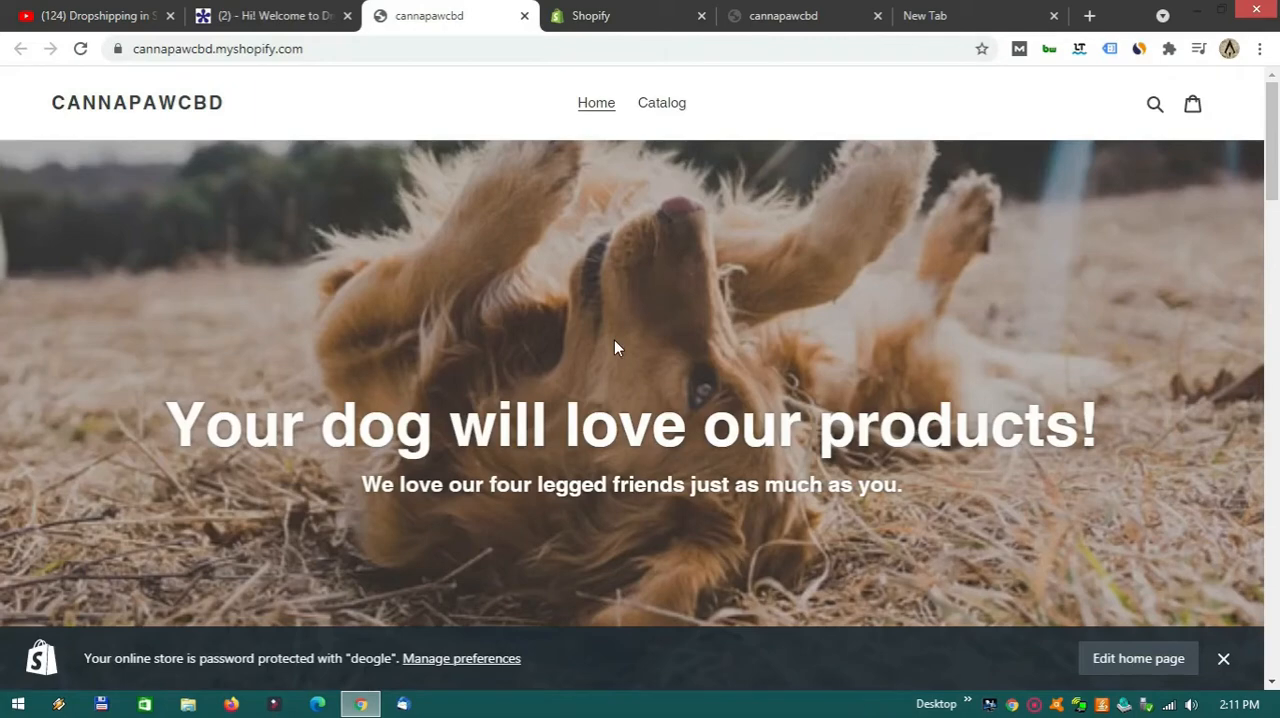
scroll(614, 340, down, 3)
scroll(614, 340, up, 3)
click(277, 16)
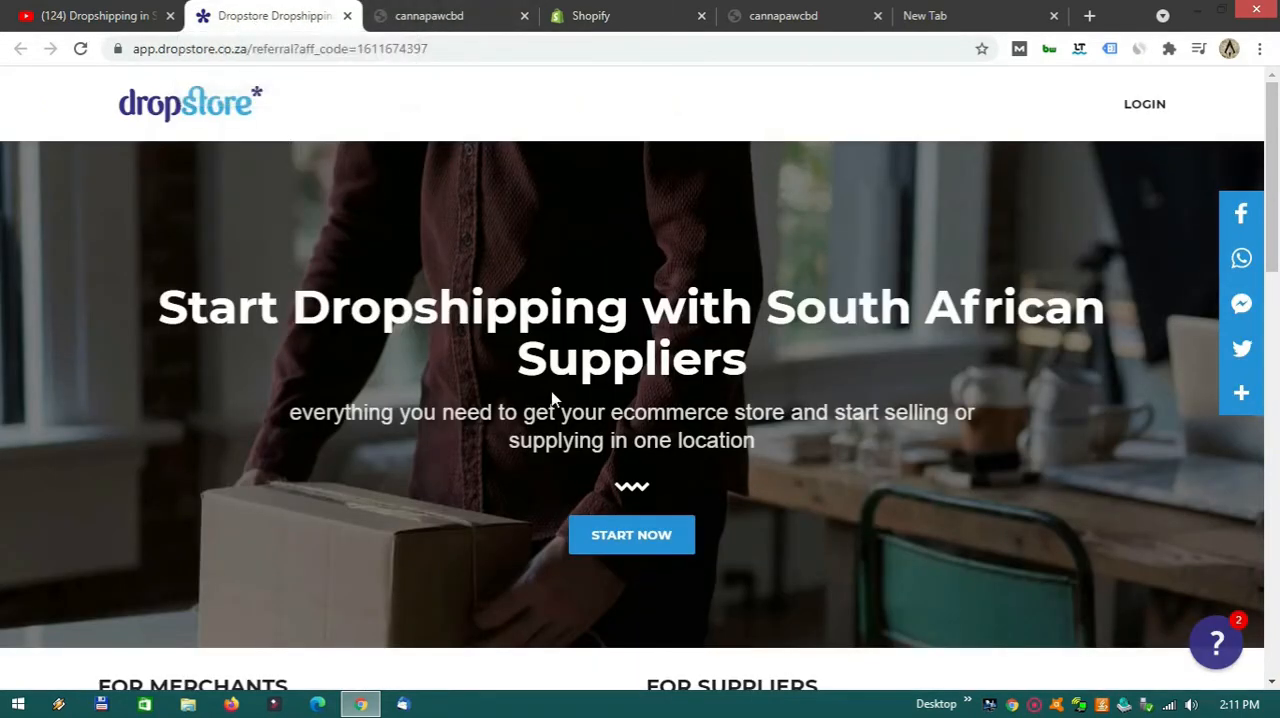
Step: Log in to Dropstore with the saved account details and open the Shopify integration settings
click(1152, 115)
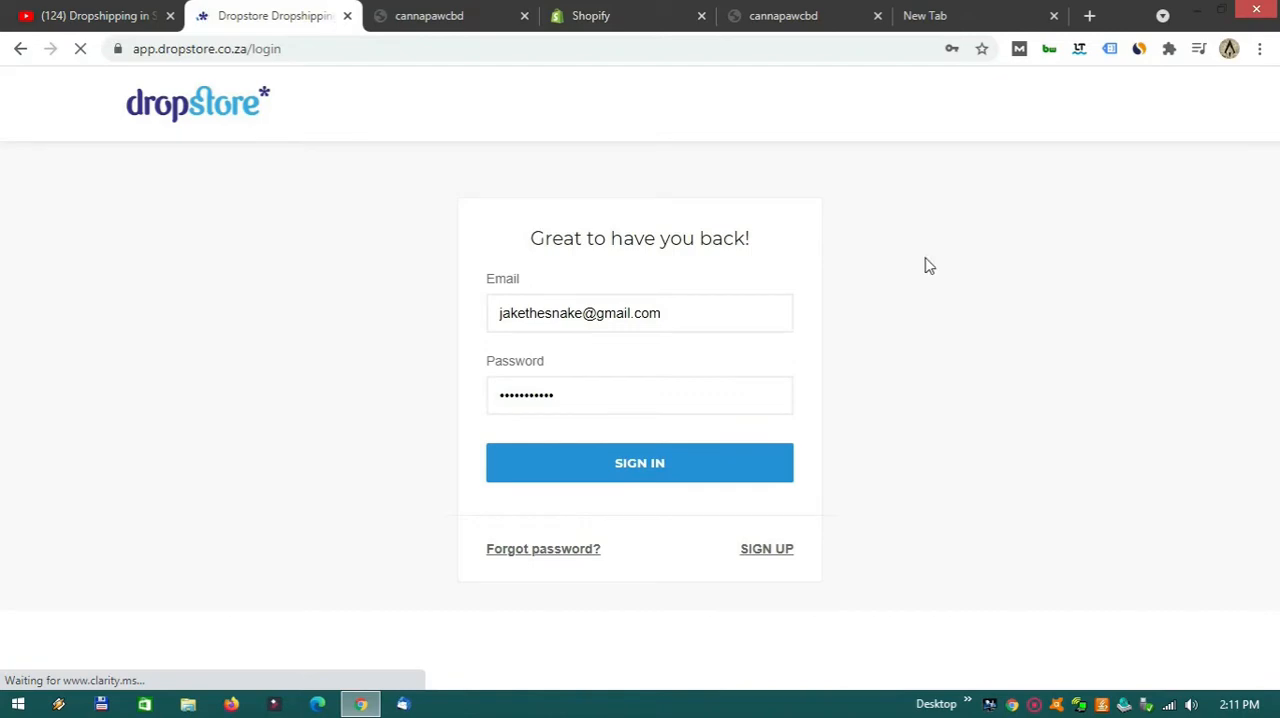
click(646, 480)
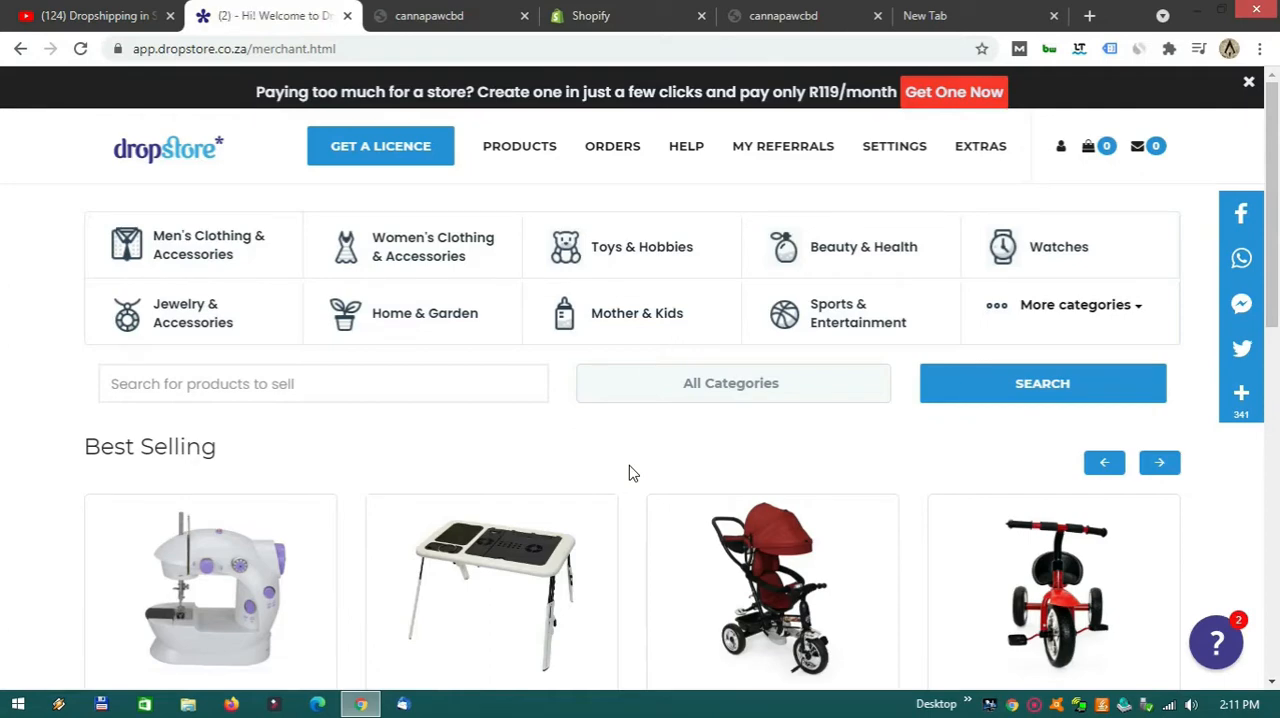
click(885, 150)
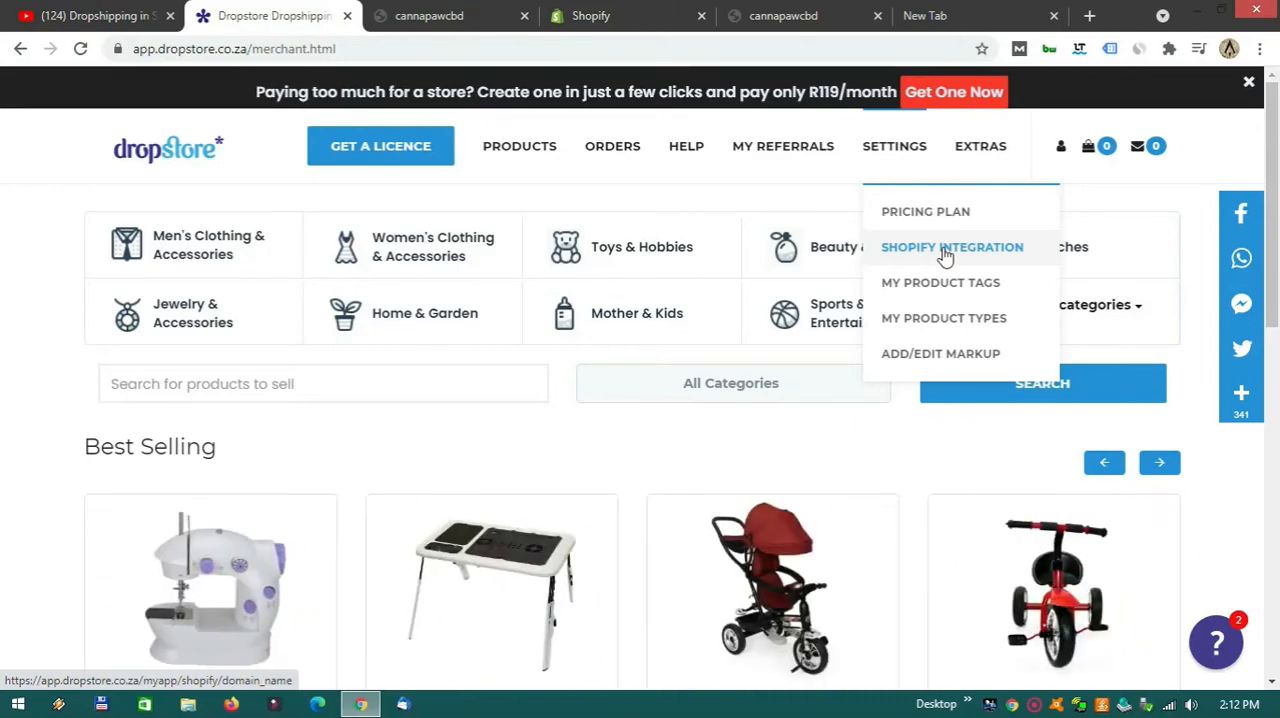
click(944, 256)
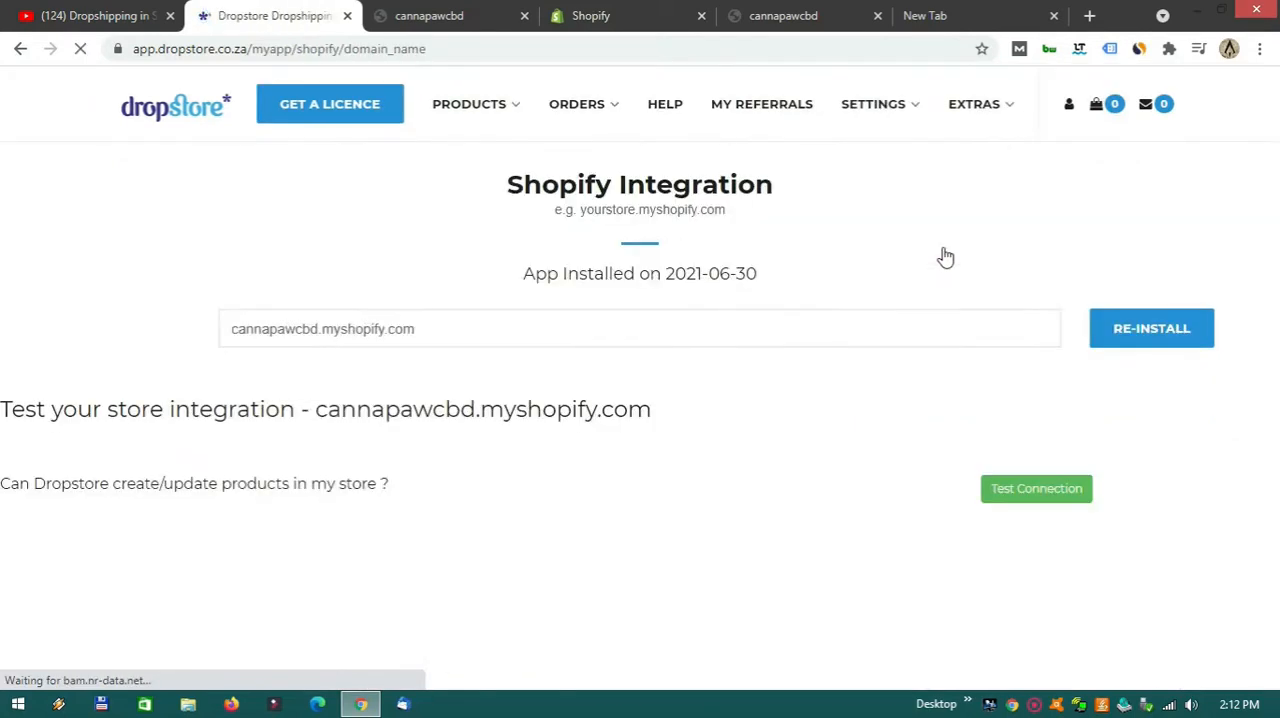
Step: Clear the store address in the Shopify integration and view the online store from the Shopify admin
double_click(258, 337)
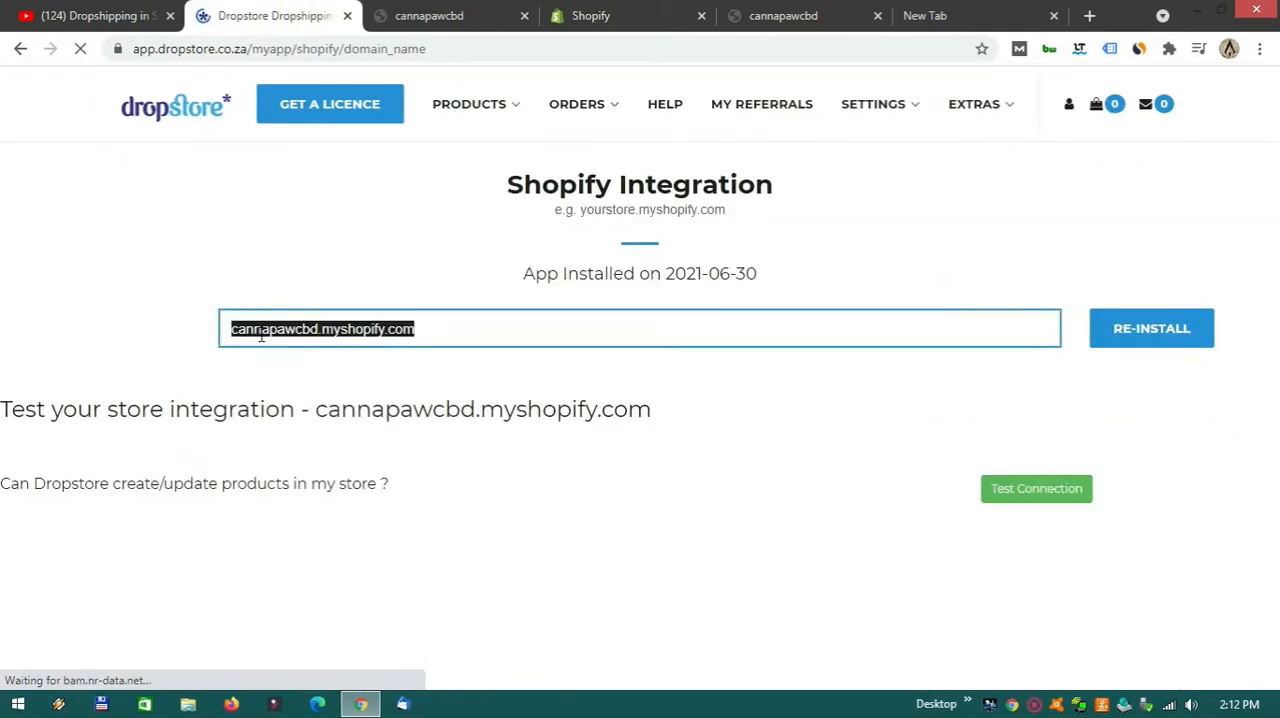
key(BackSpace)
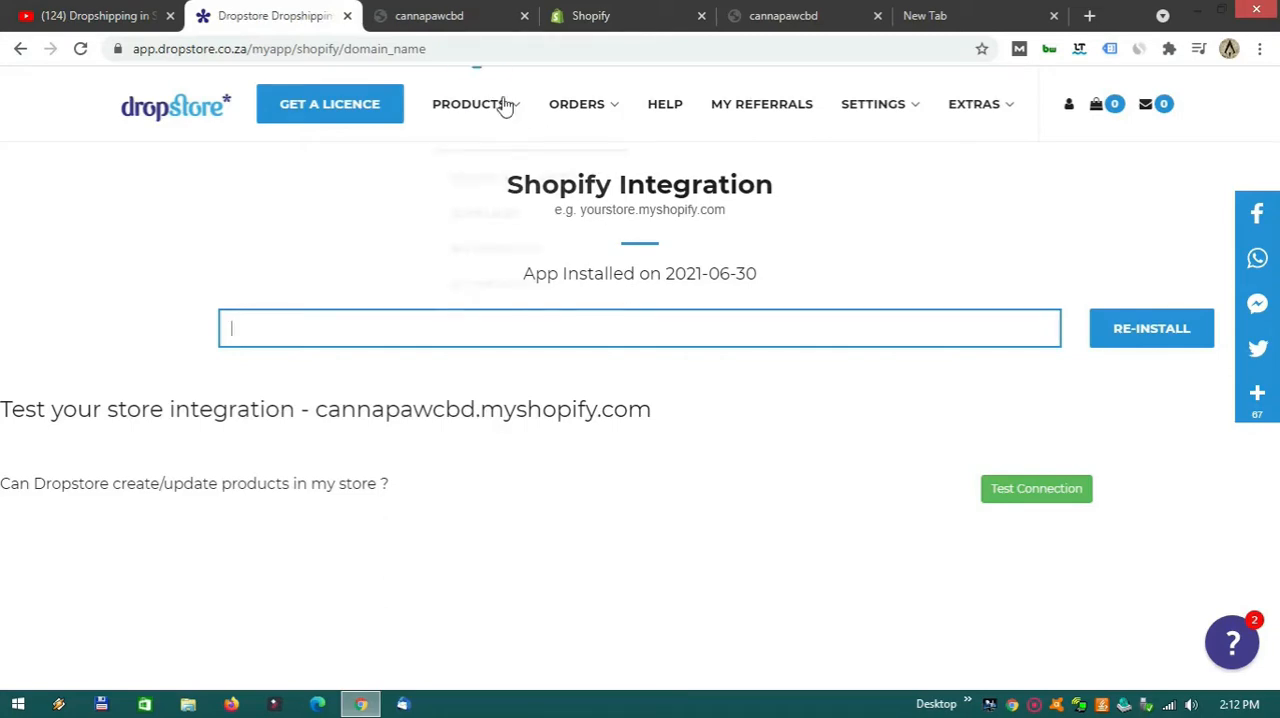
click(472, 22)
click(632, 17)
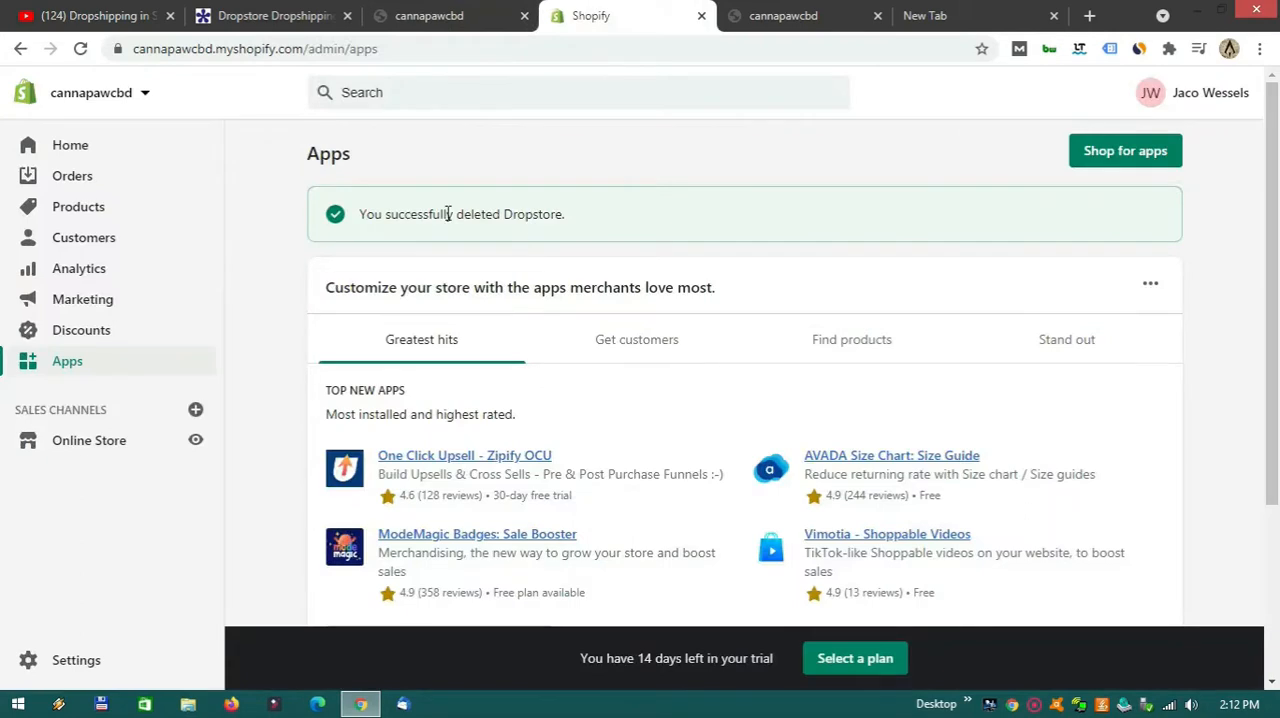
click(196, 444)
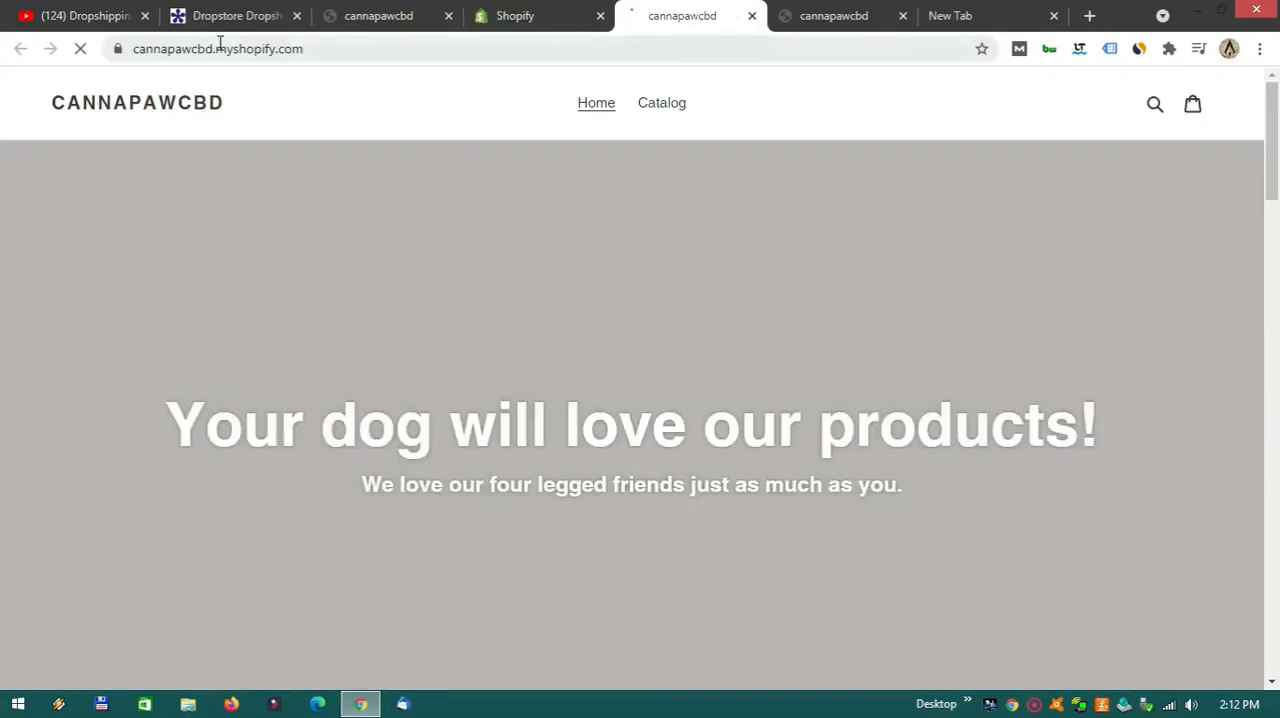
Step: Look over the storefront's home page and copy its web address
scroll(630, 450, down, 5)
scroll(644, 508, up, 5)
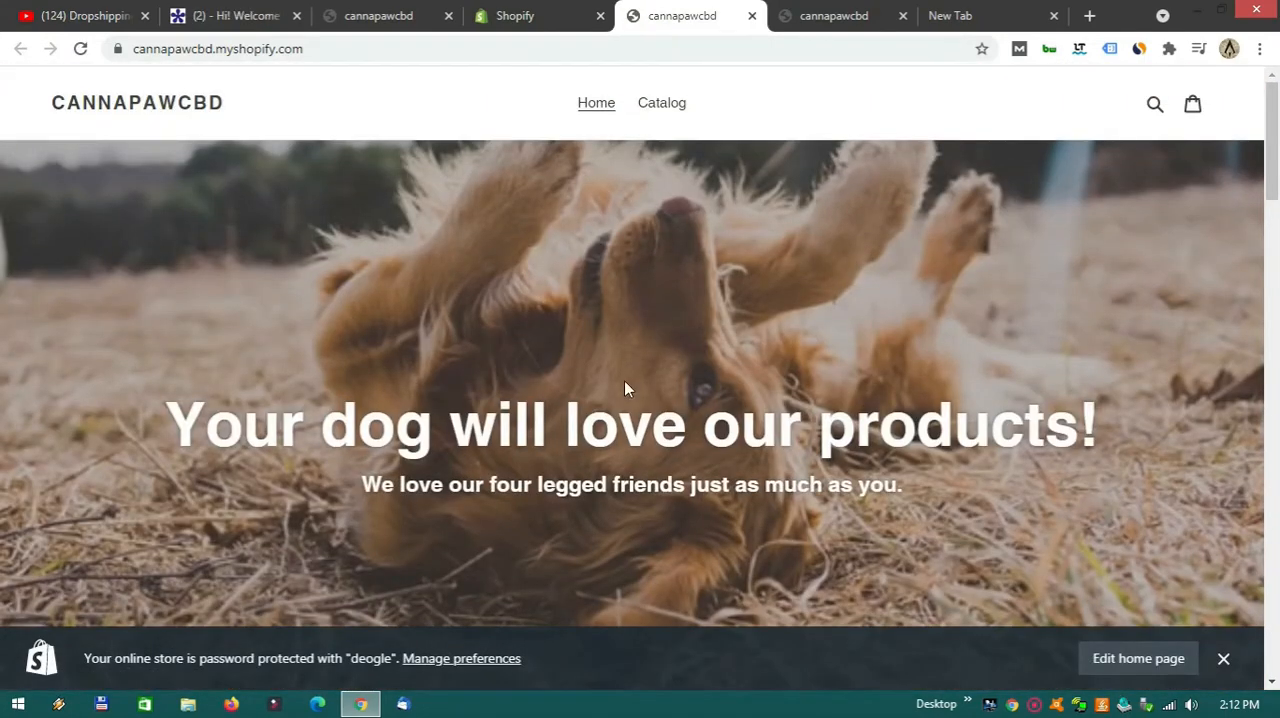
scroll(625, 382, down, 3)
scroll(625, 382, up, 3)
click(203, 48)
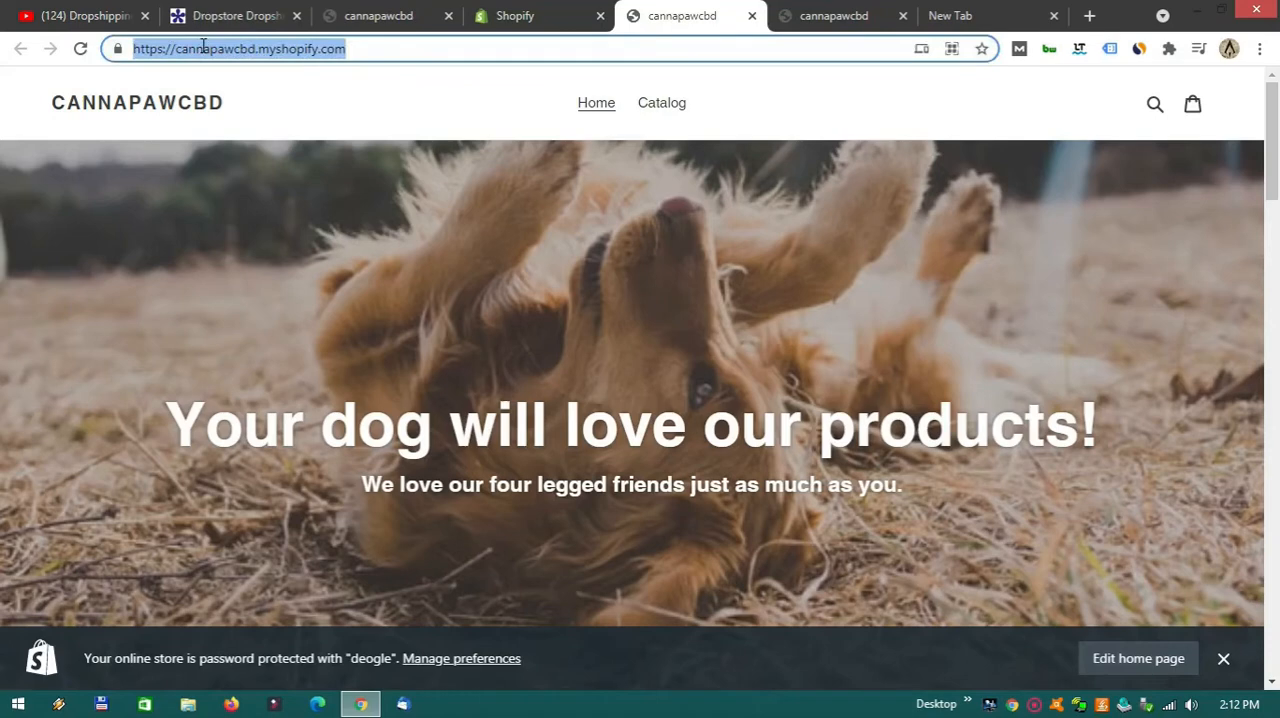
click(248, 16)
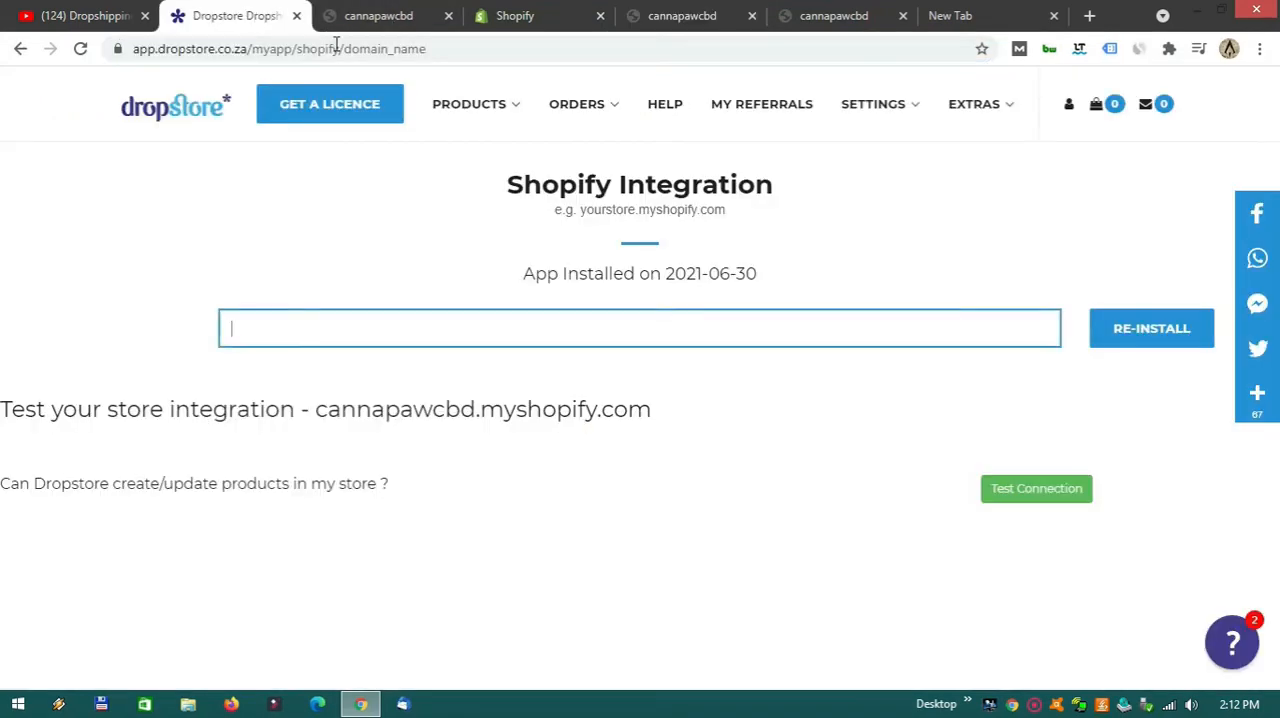
click(300, 330)
key(Down)
key(Return)
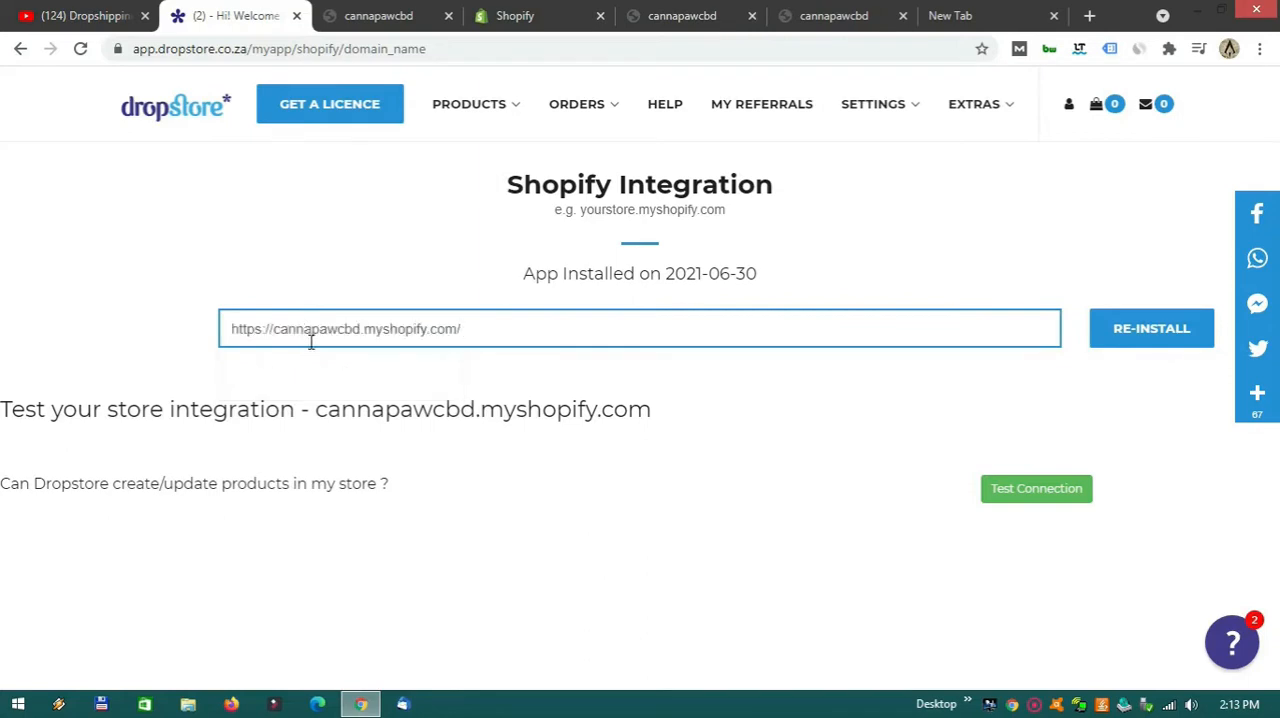
click(1161, 336)
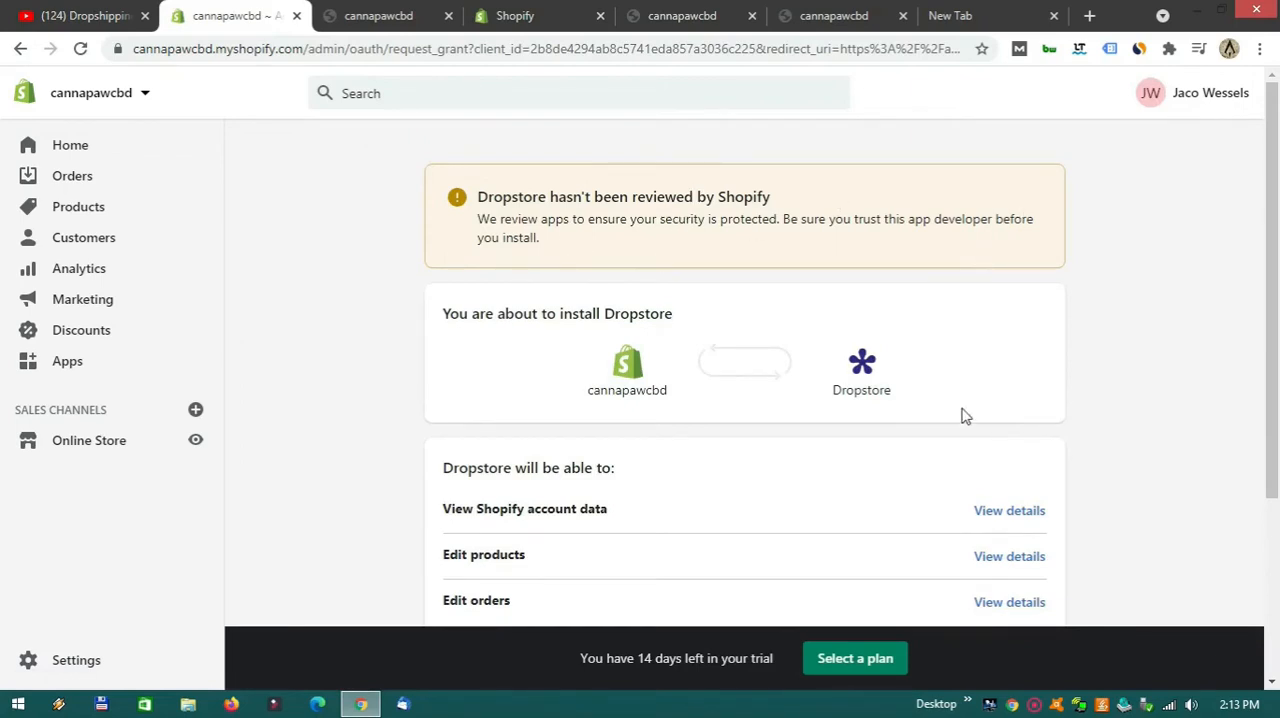
Step: Review the permissions Dropstore requests and install it as an unlisted app in the cannapawcbd store
scroll(960, 415, down, 3)
scroll(790, 412, up, 3)
scroll(365, 340, down, 3)
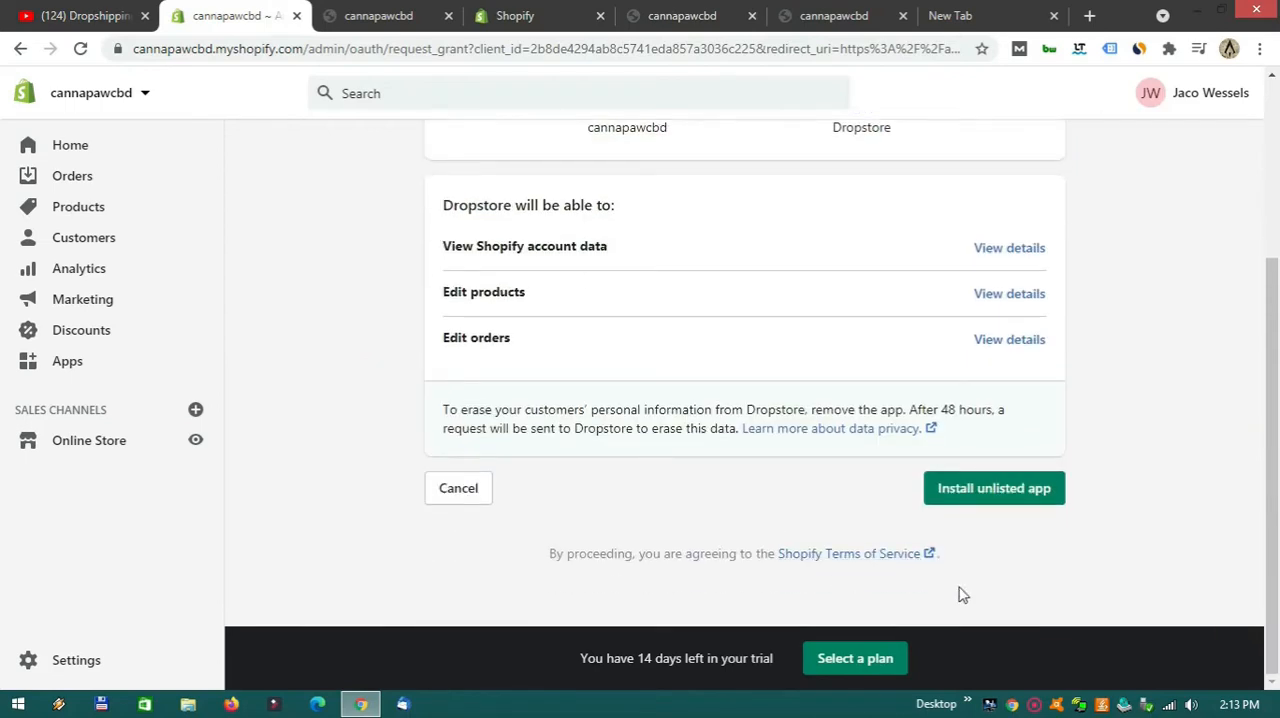
click(993, 492)
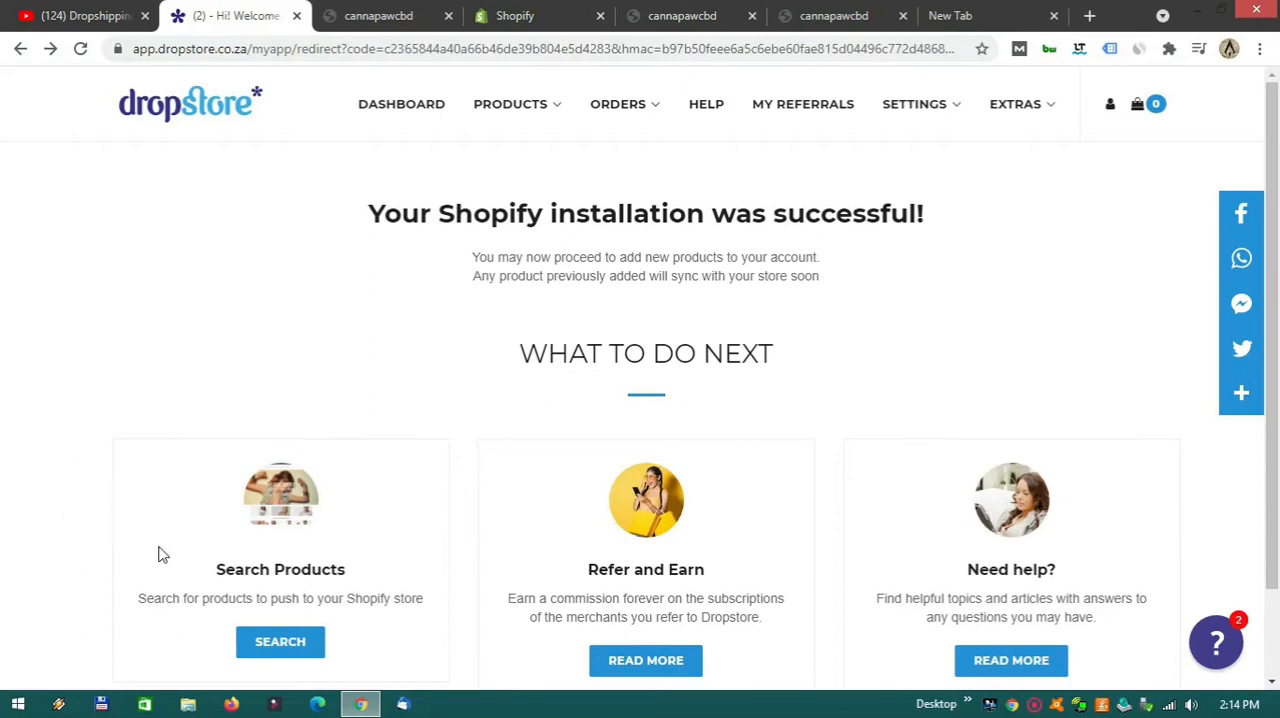
Step: Search the Dropstore products for "cbd" and add the Cannapaw CBD Pet Treats to the import list
scroll(489, 537, down, 1)
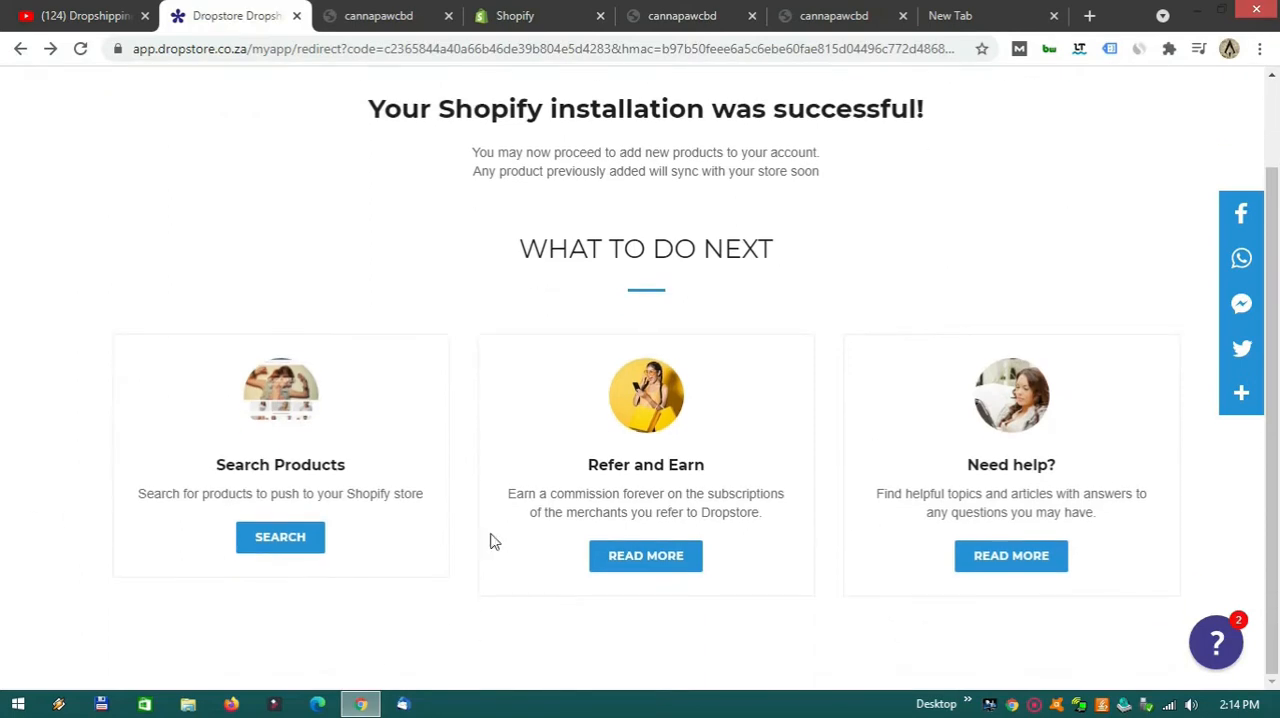
click(259, 539)
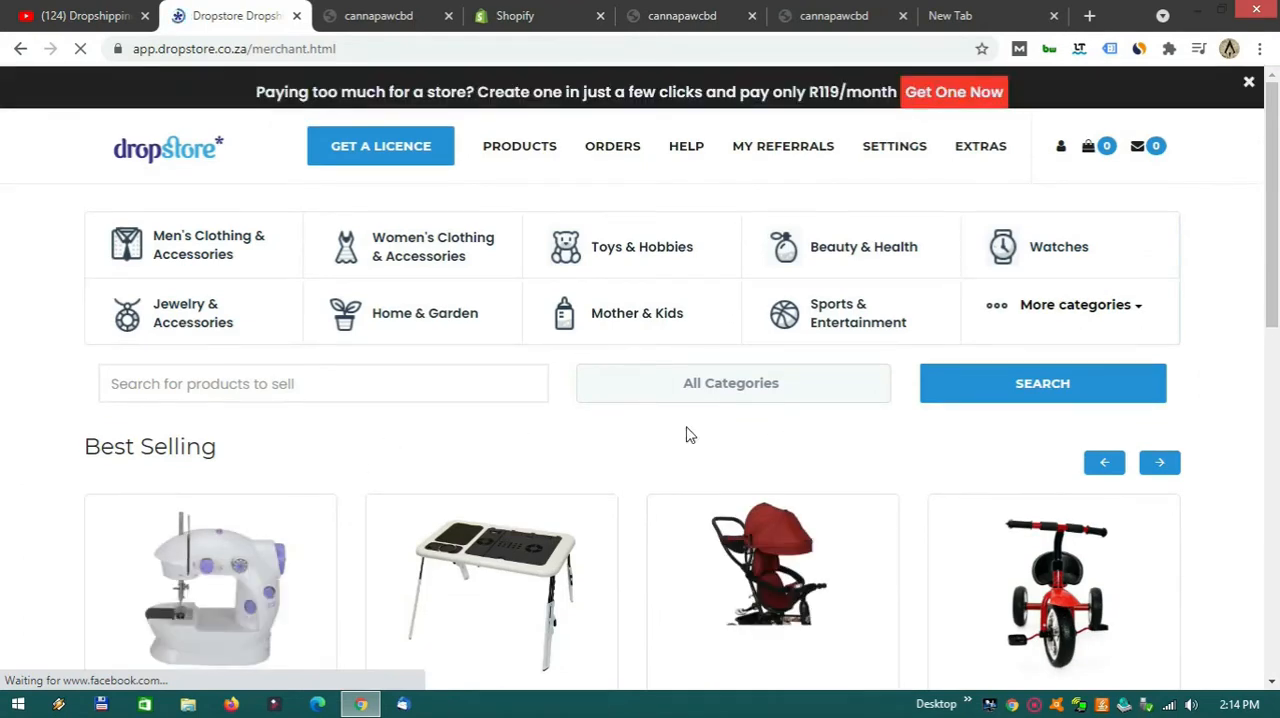
click(152, 389)
text(cbd)
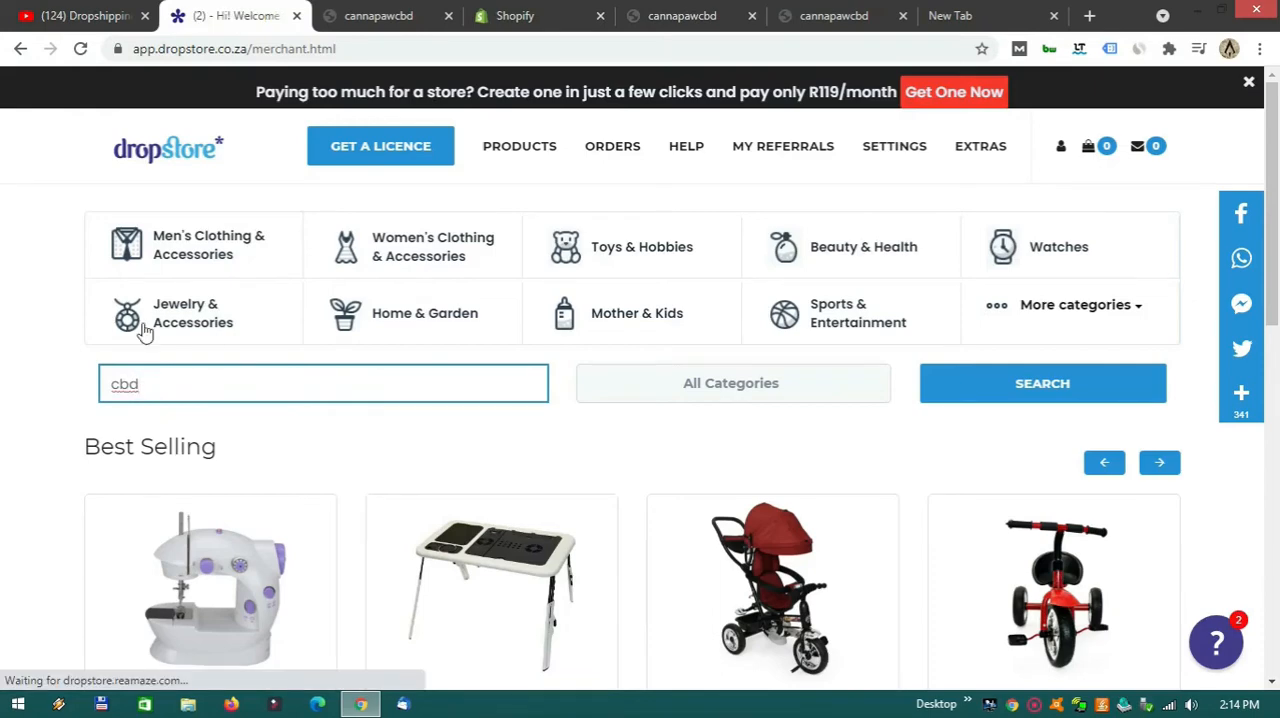
key(Return)
scroll(437, 545, down, 1)
scroll(437, 545, down, 1)
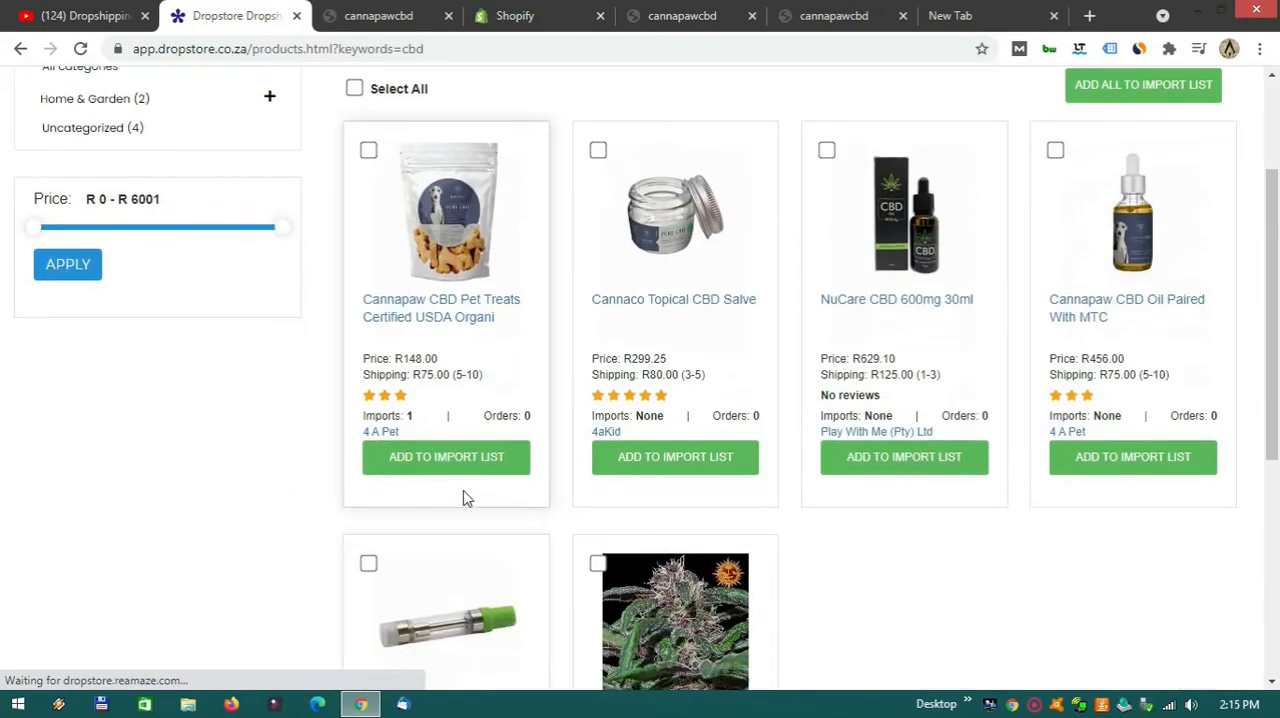
click(455, 470)
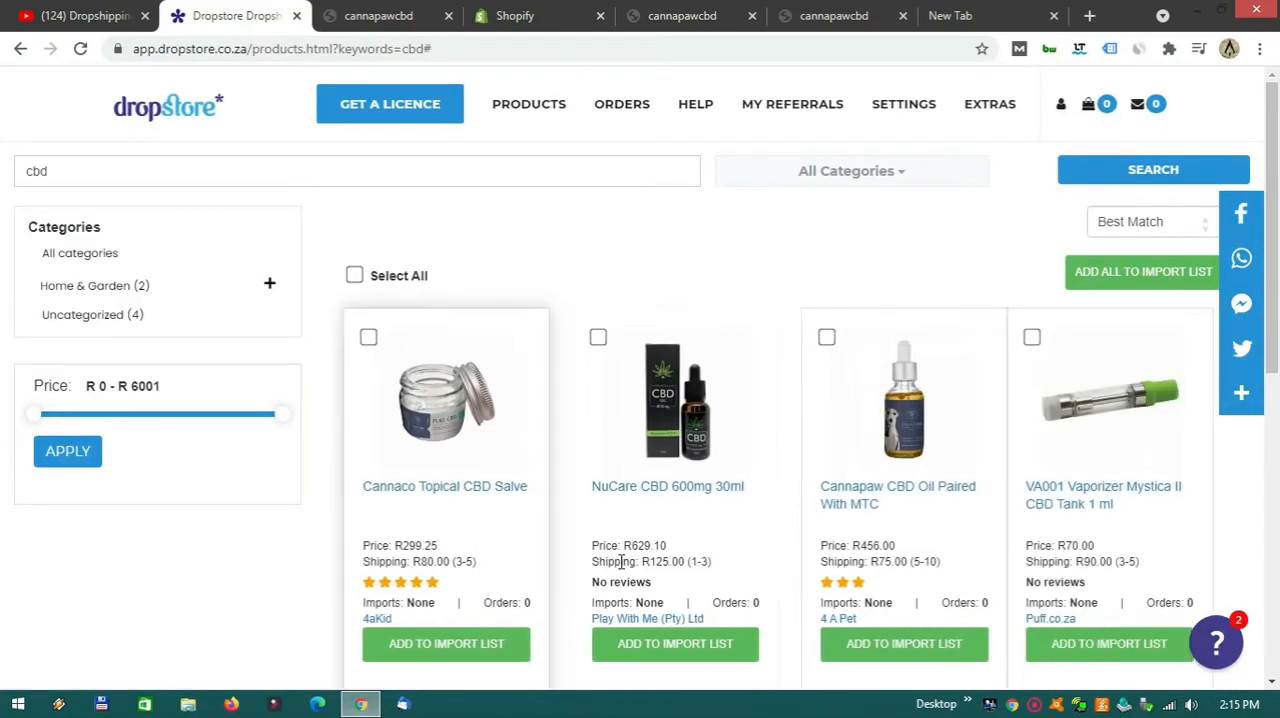
Step: Open the Cannapaw CBD Oil Paired With MTC product, review its description and add it to the import list
click(870, 498)
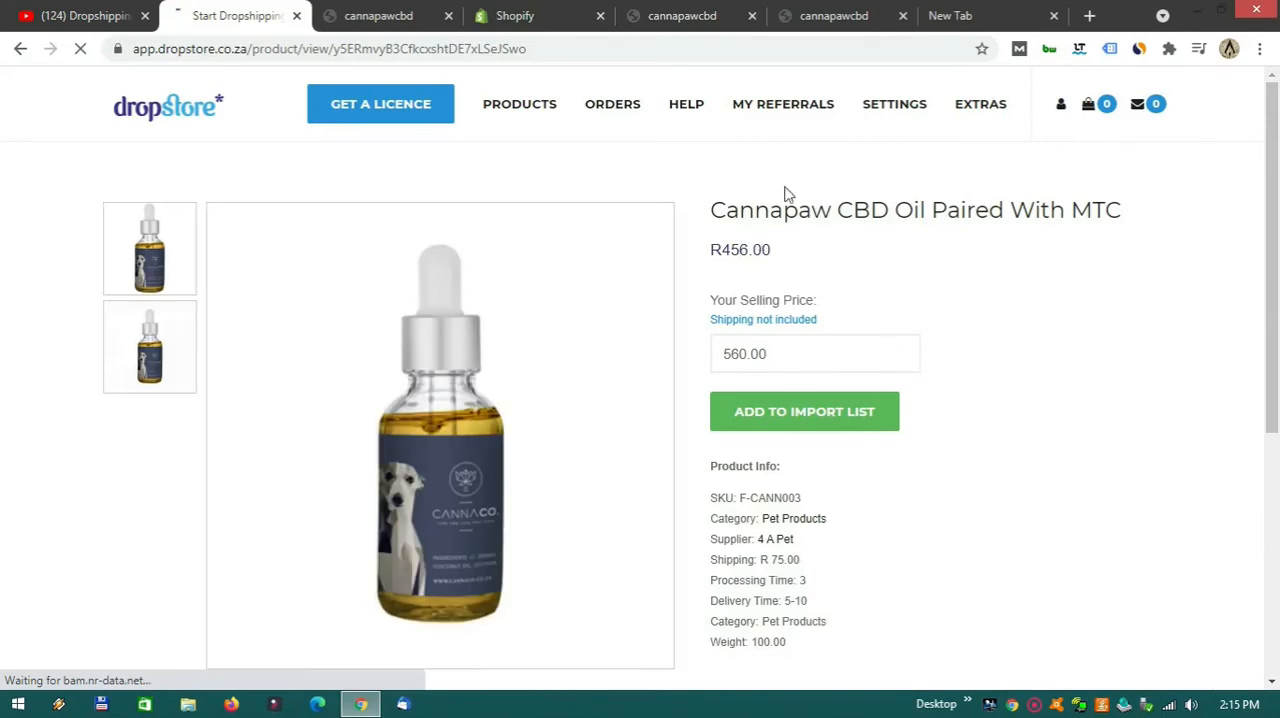
scroll(820, 463, down, 5)
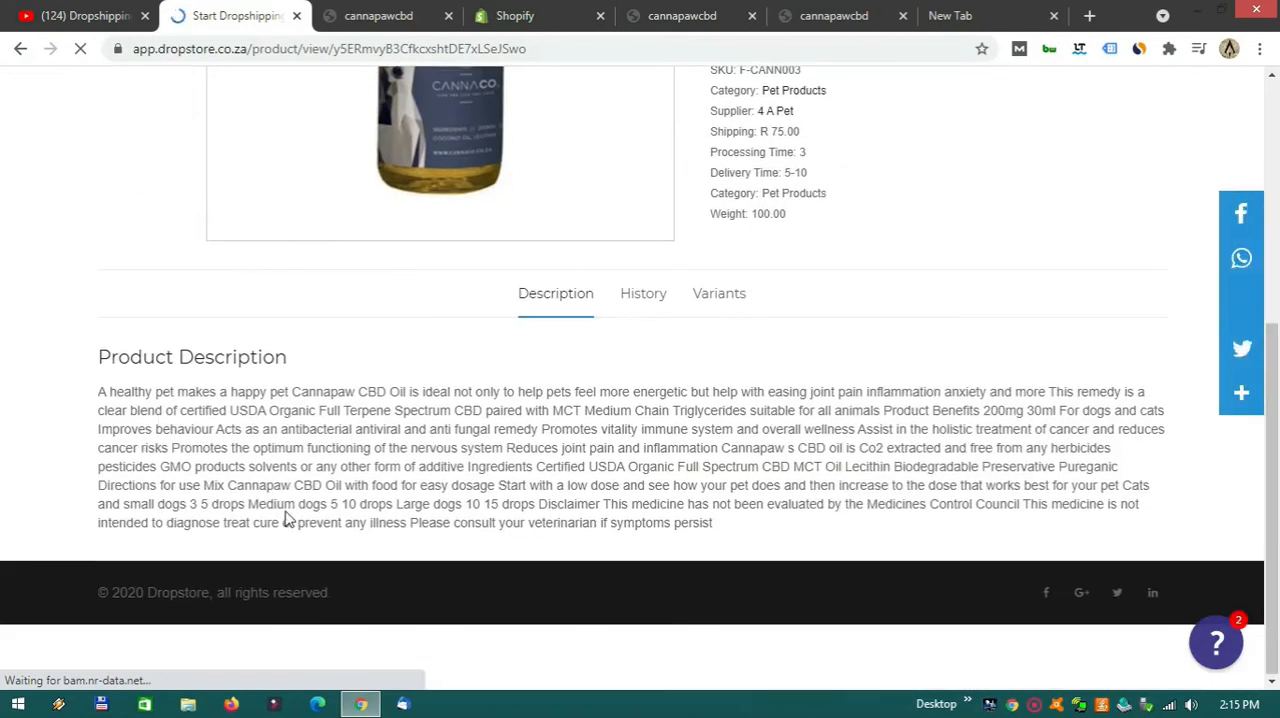
scroll(838, 463, up, 5)
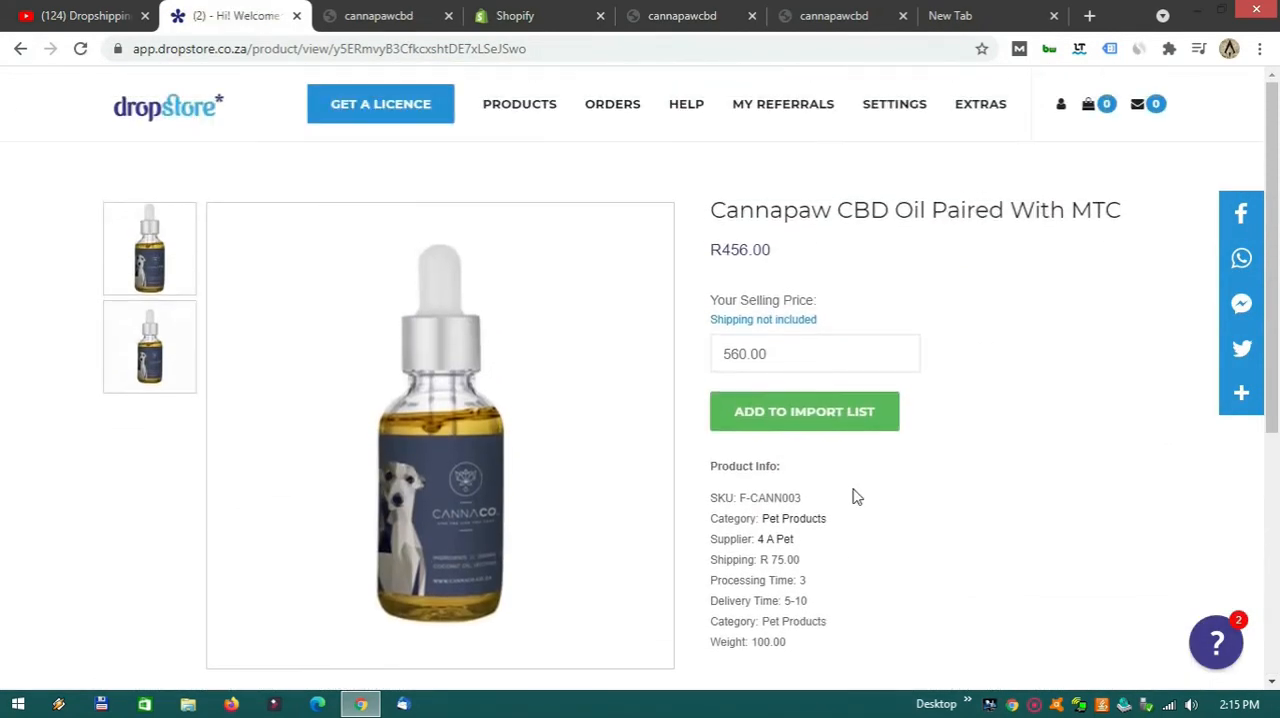
click(803, 418)
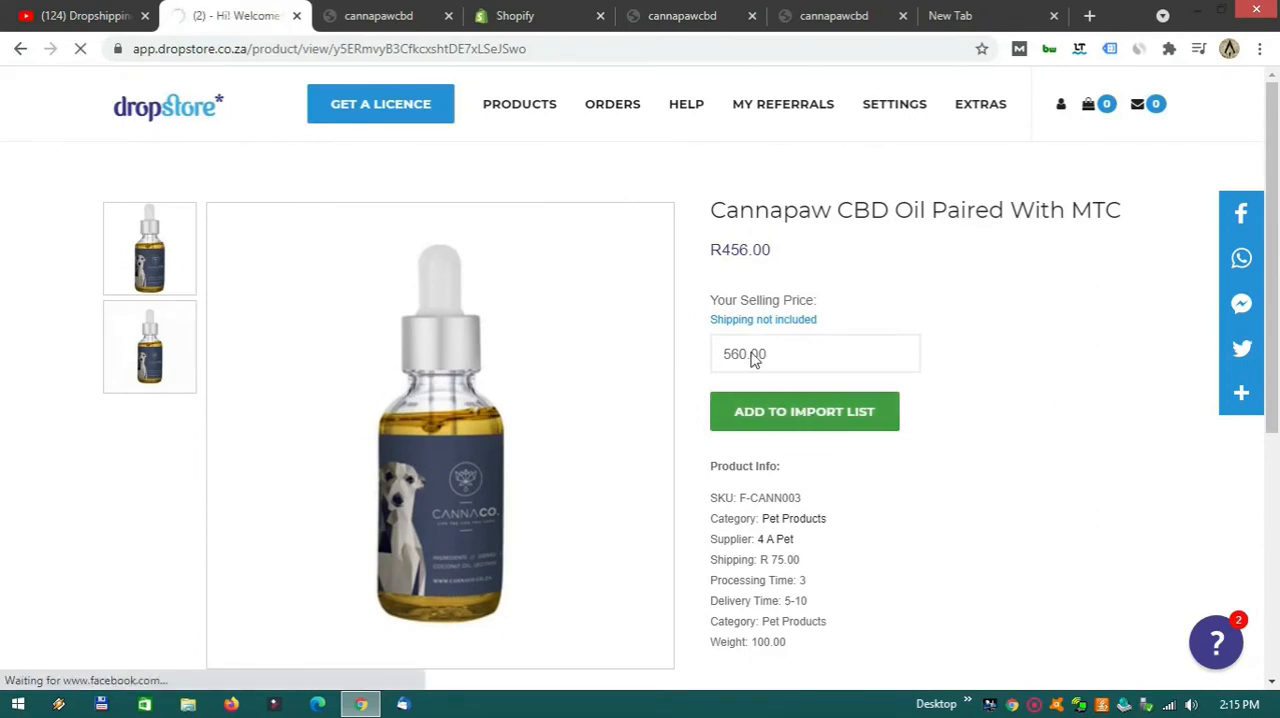
scroll(587, 440, down, 5)
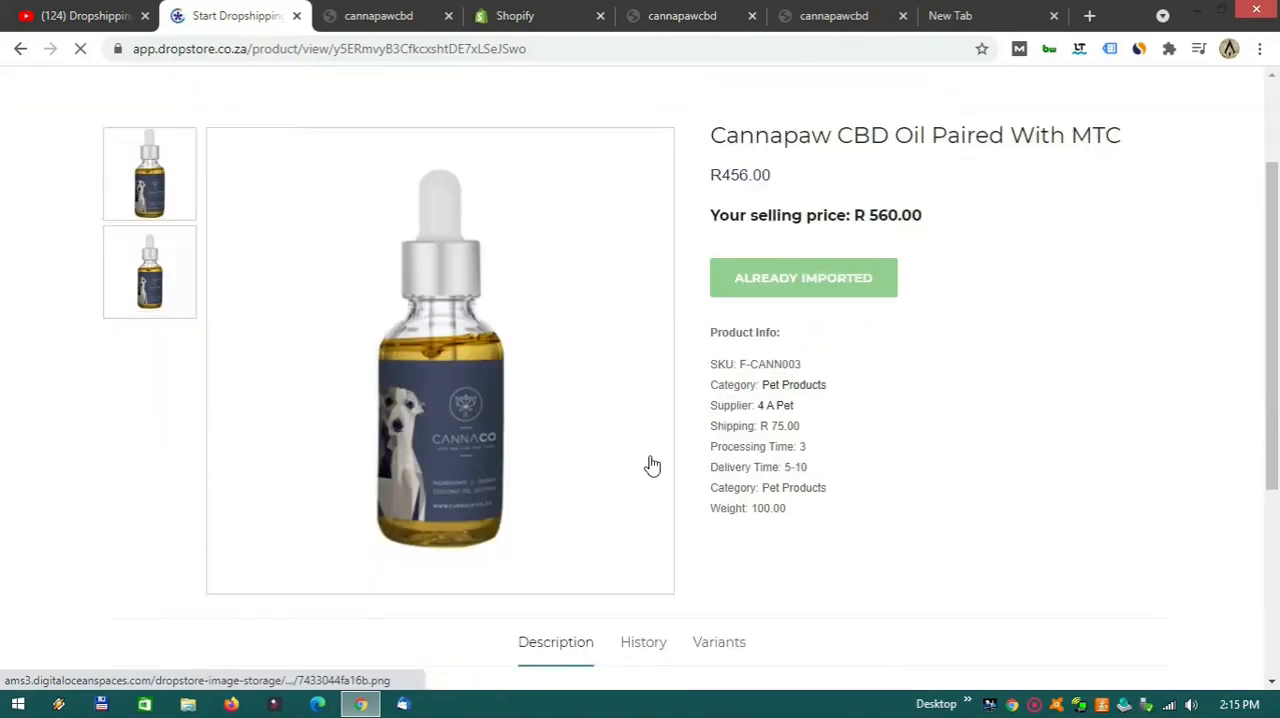
scroll(668, 503, up, 5)
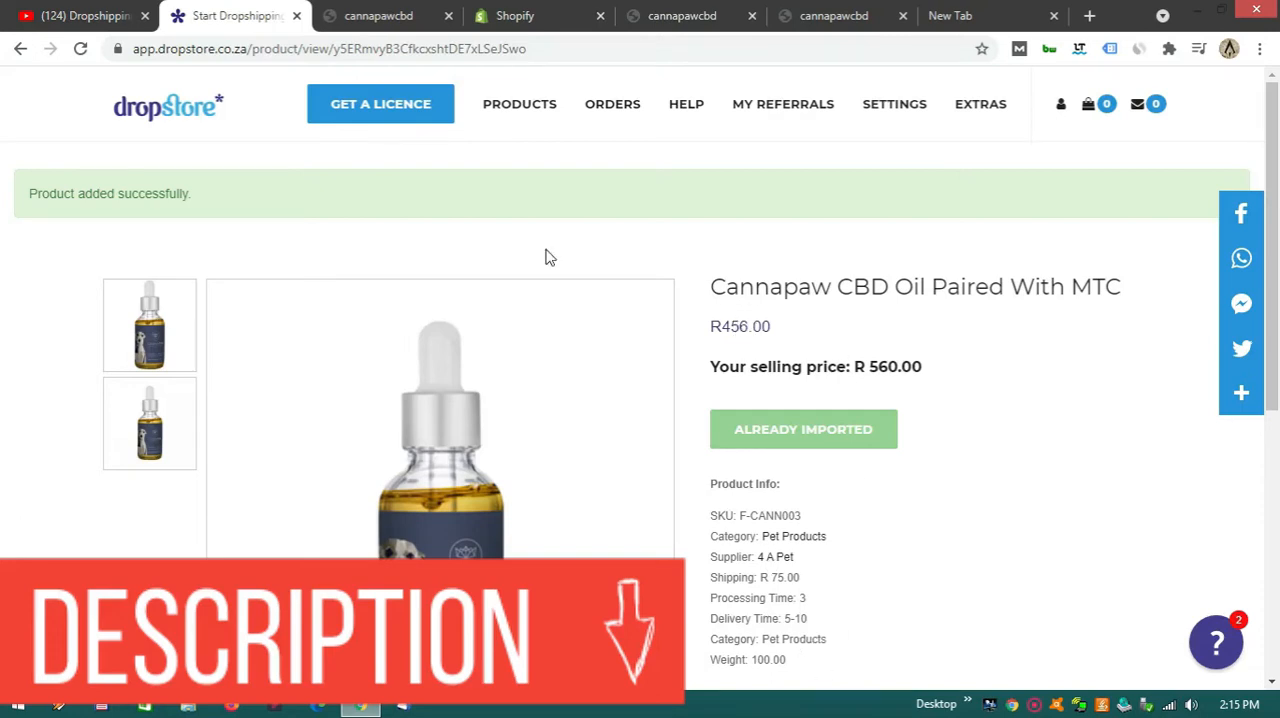
Step: Return to the "cbd" search results and look over the remaining products
click(20, 48)
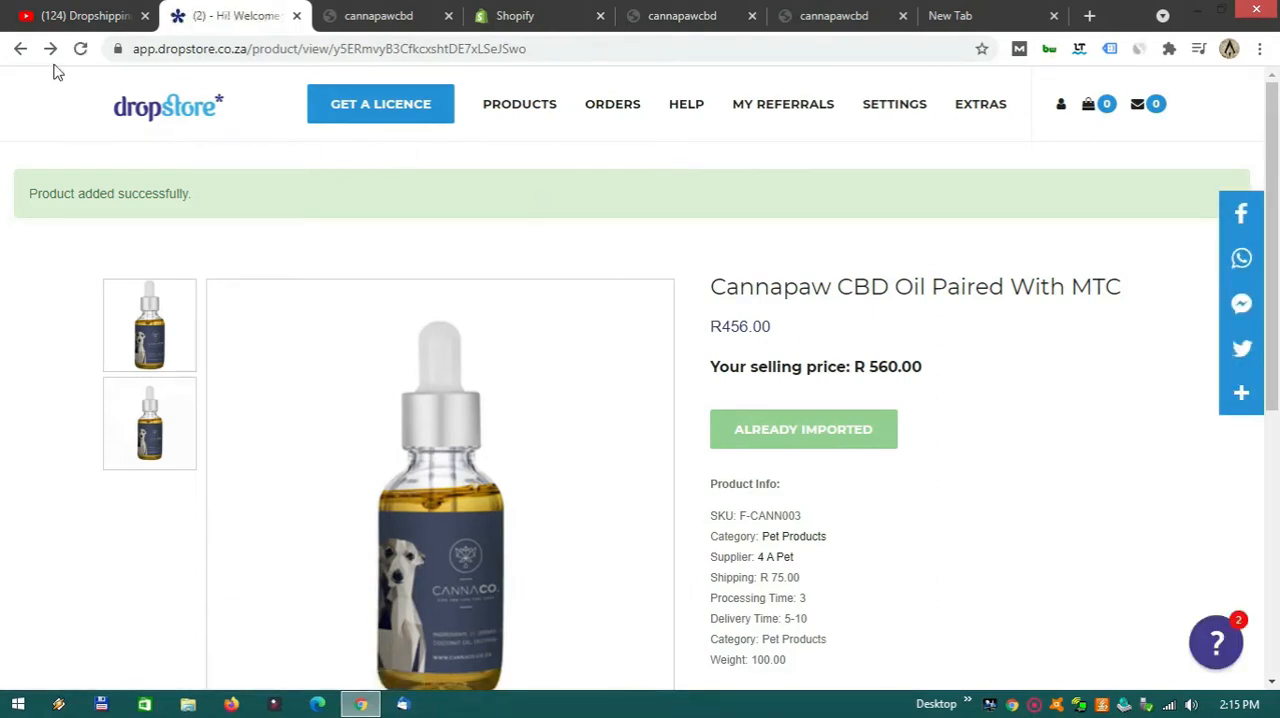
click(20, 49)
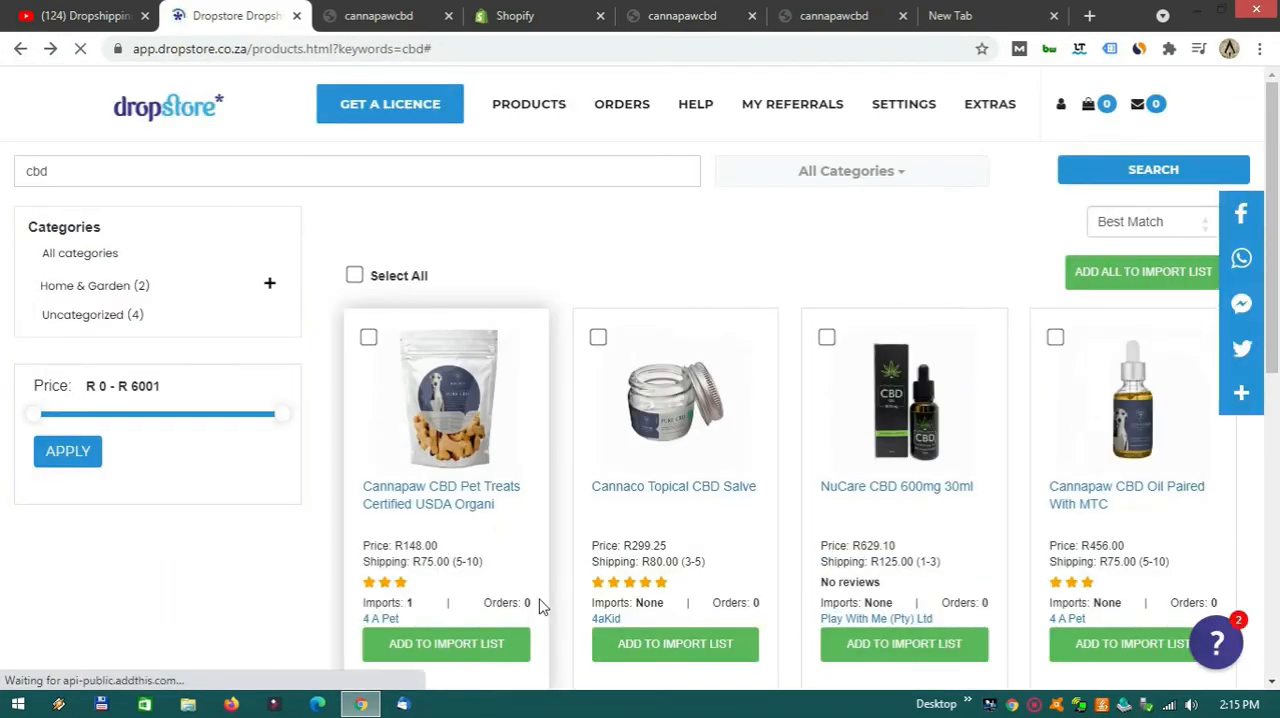
scroll(537, 603, down, 1)
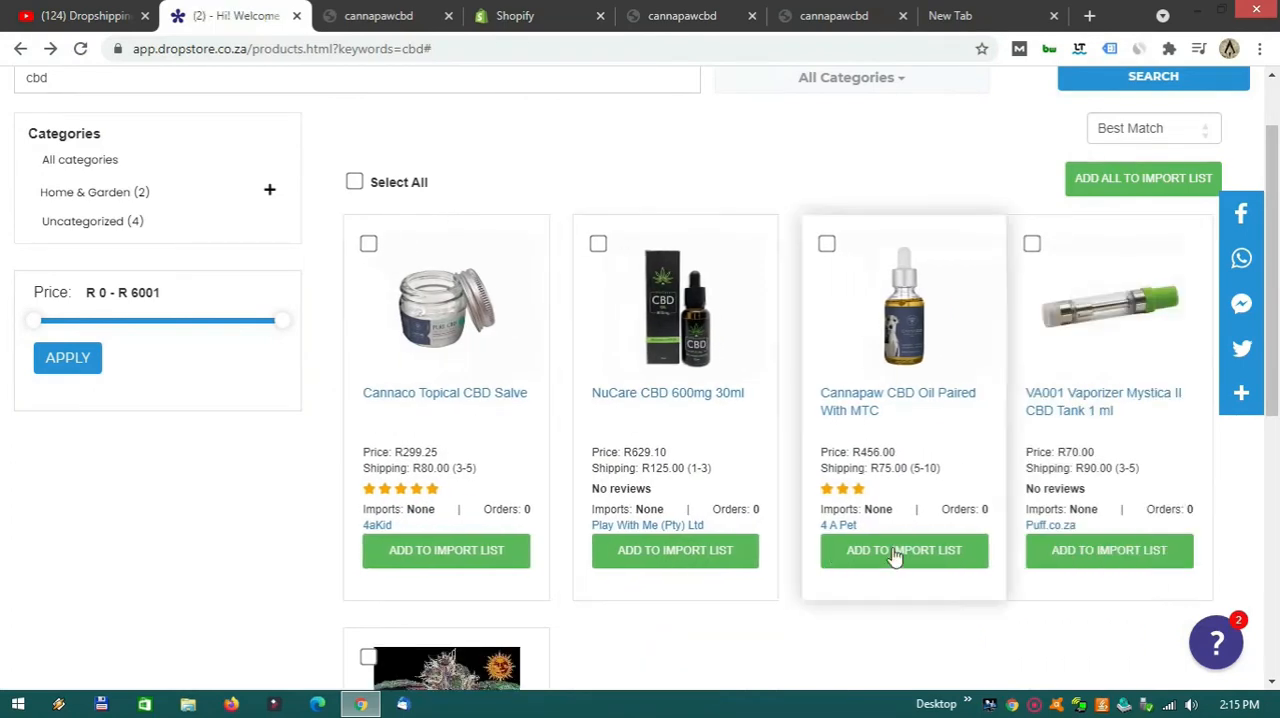
scroll(891, 545, up, 1)
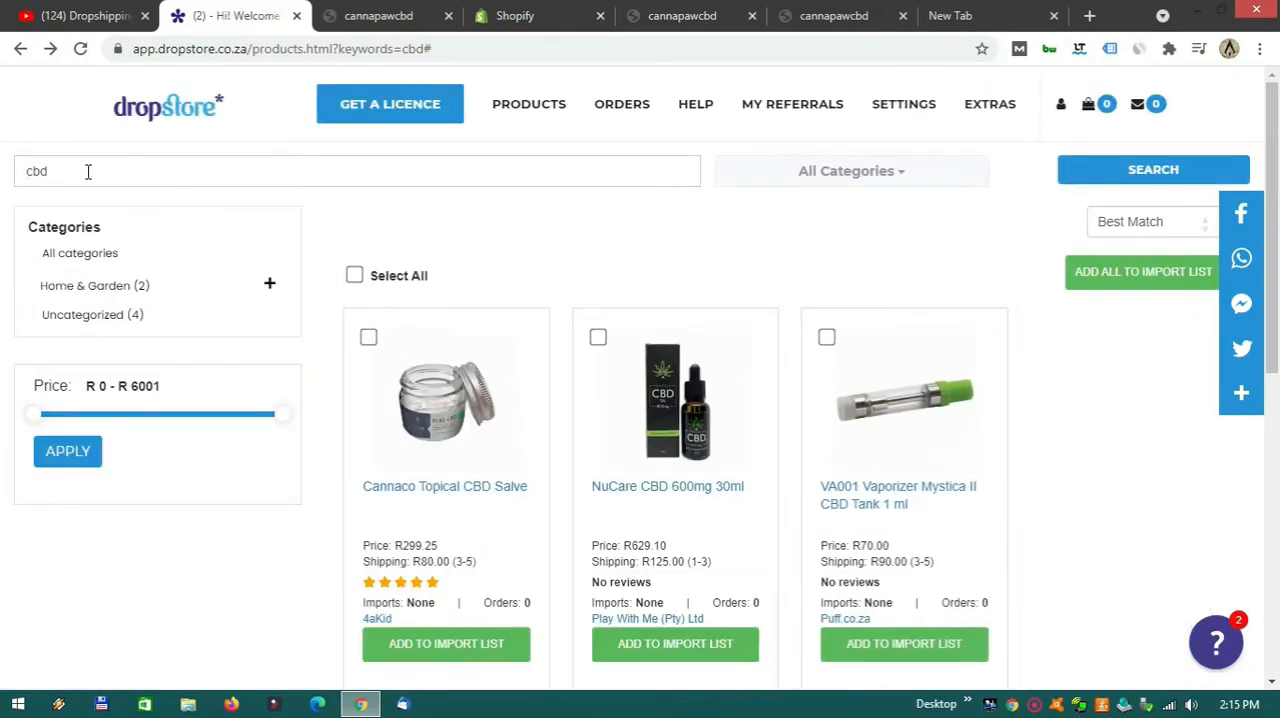
Step: Search the Dropstore products for "pet toy" and browse the results
drag(86, 170, 8, 184)
text(pet toy)
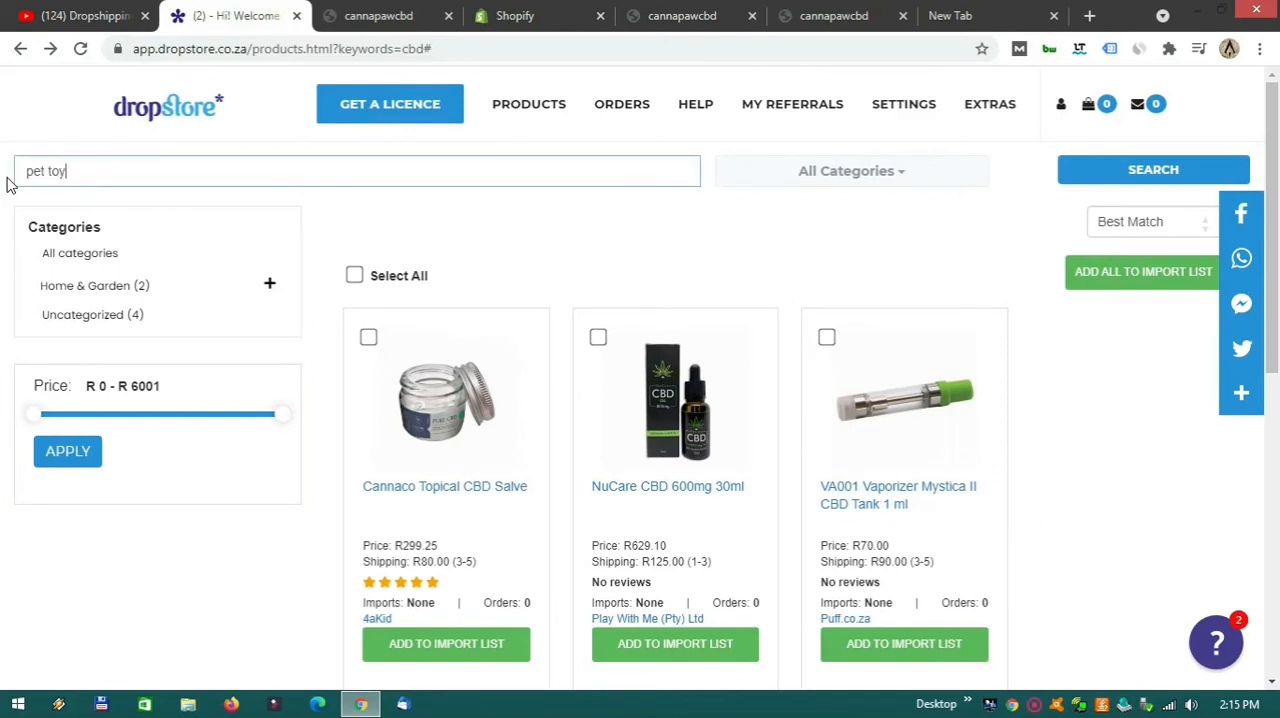
key(Return)
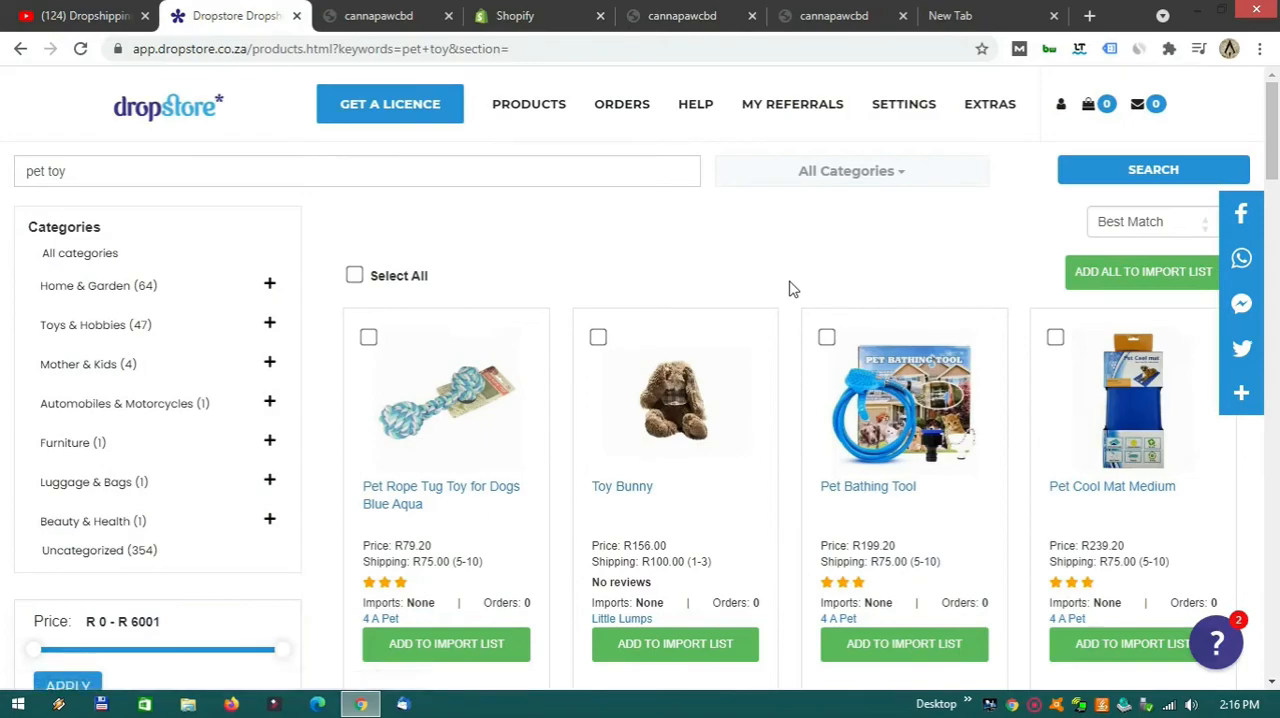
scroll(789, 289, down, 5)
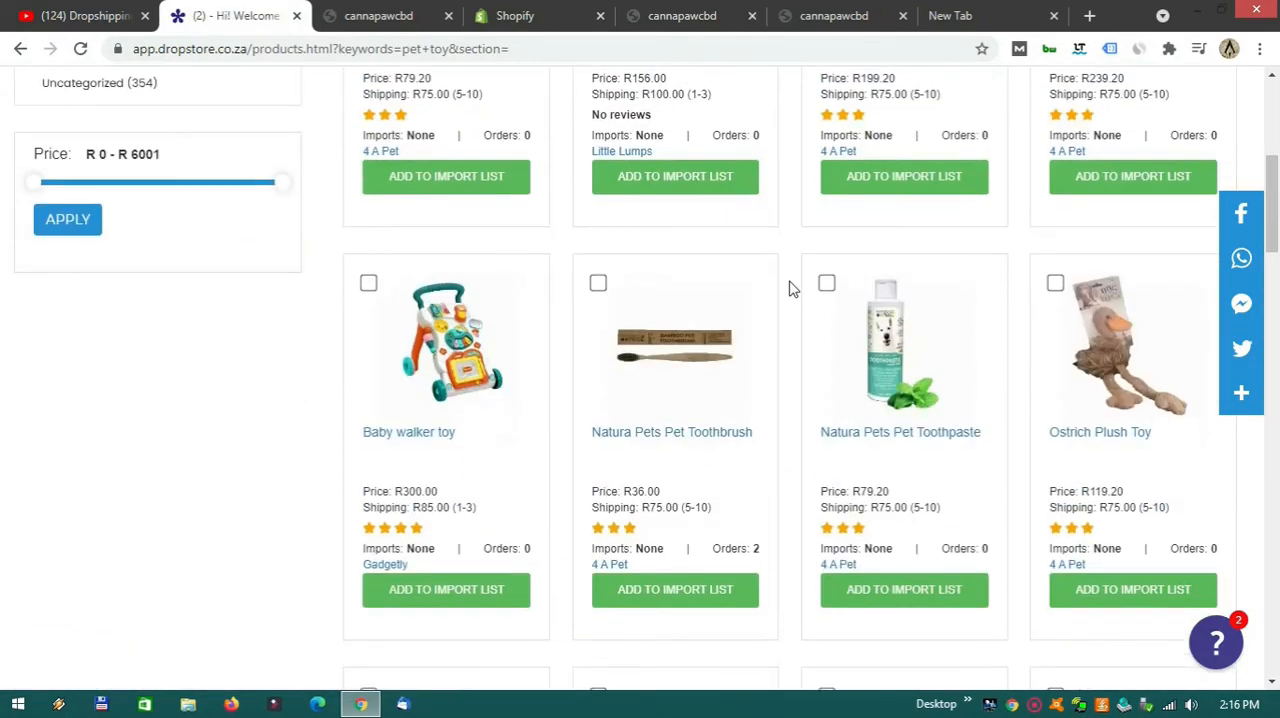
Step: Add the Pet Fabric Boomerang from the "pet toy" results to the import list
scroll(789, 289, down, 8)
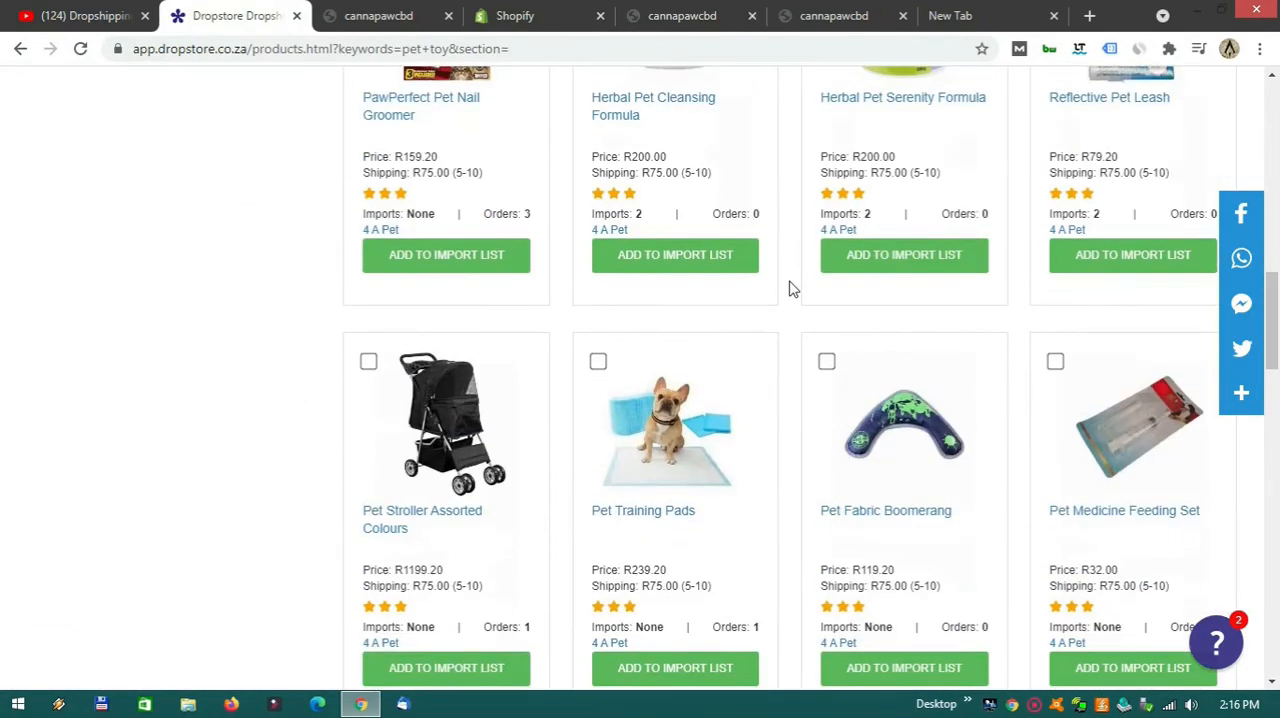
scroll(789, 289, down, 2)
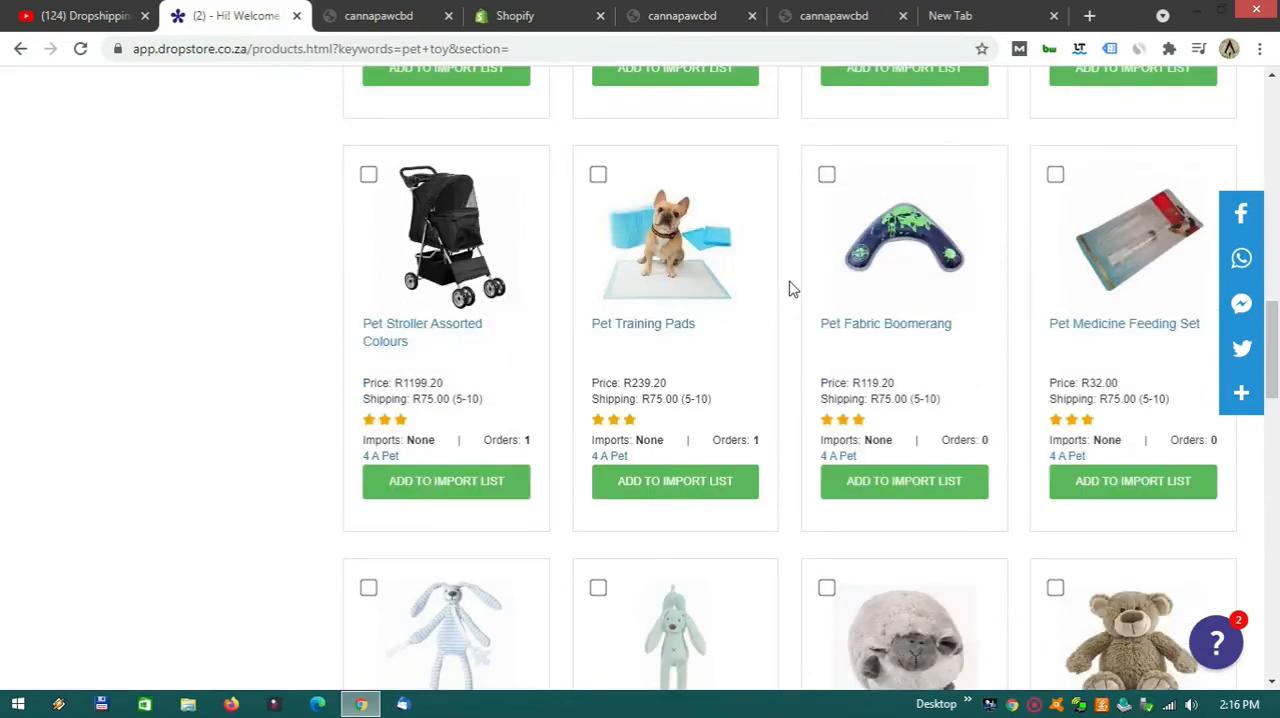
click(911, 486)
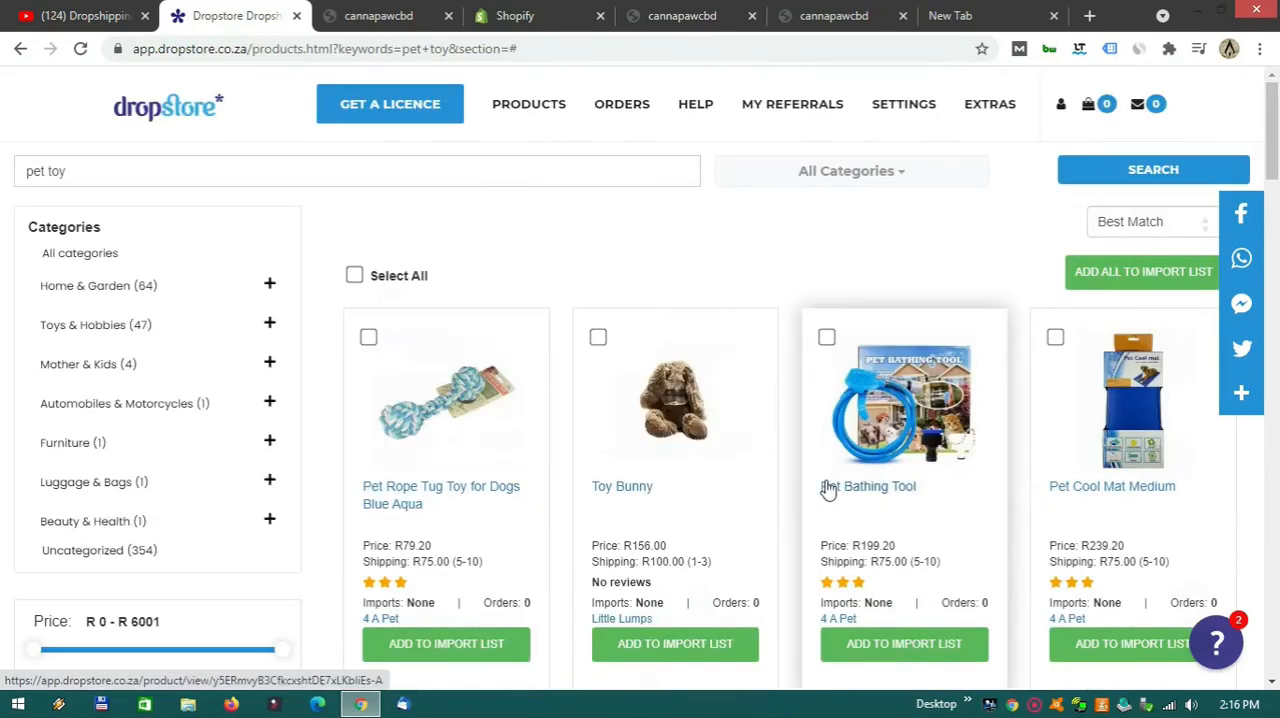
Step: Look over the first "pet toy" results again and go to the Dropstore import list
scroll(786, 328, down, 2)
scroll(786, 328, down, 3)
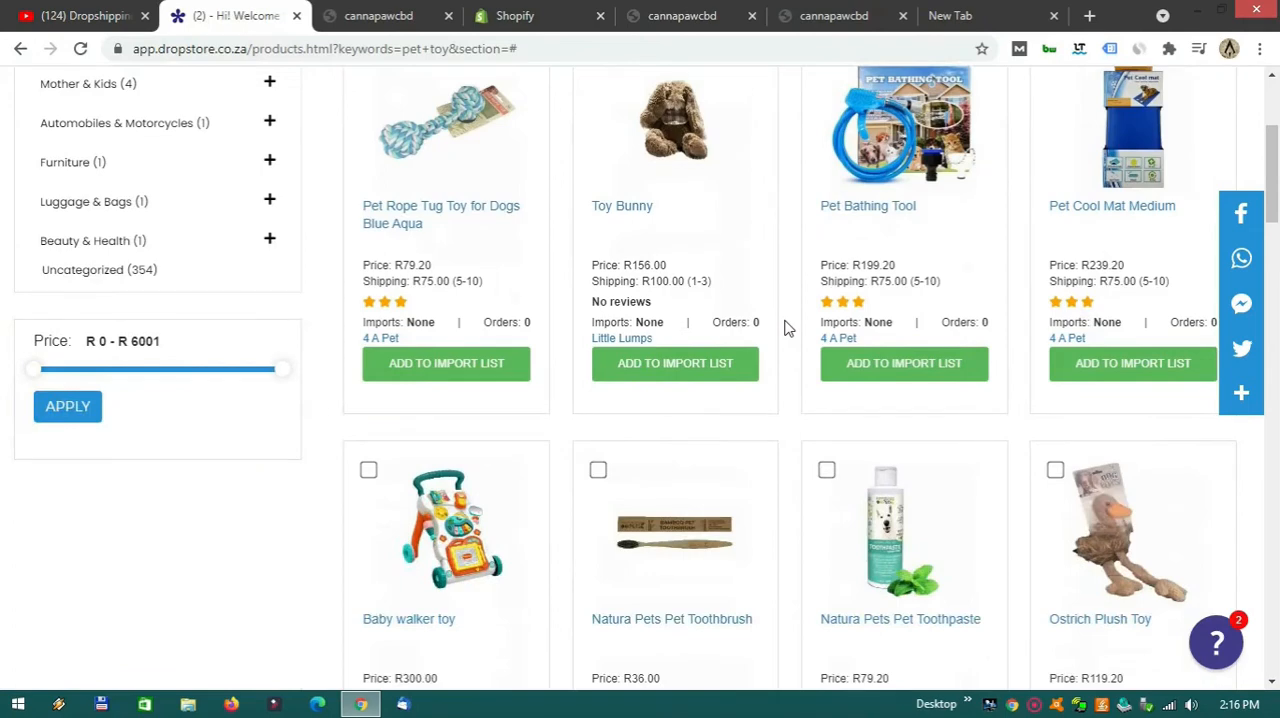
scroll(786, 328, up, 5)
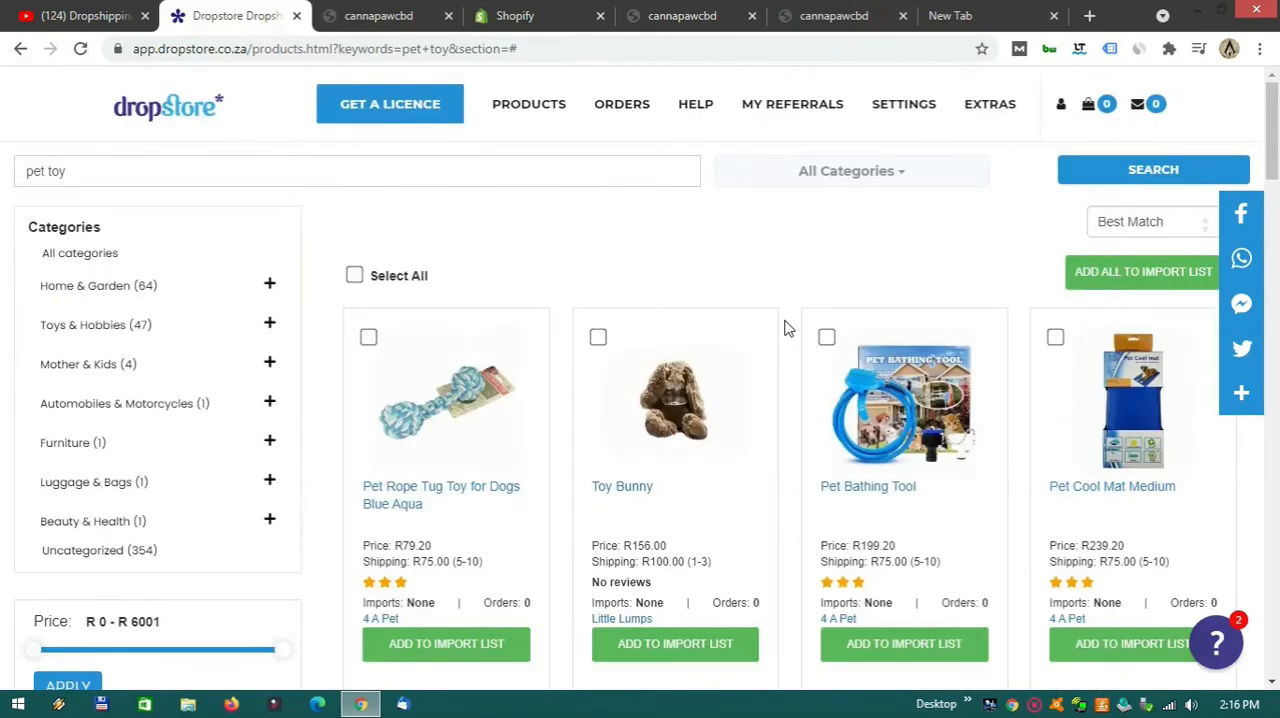
scroll(786, 328, down, 1)
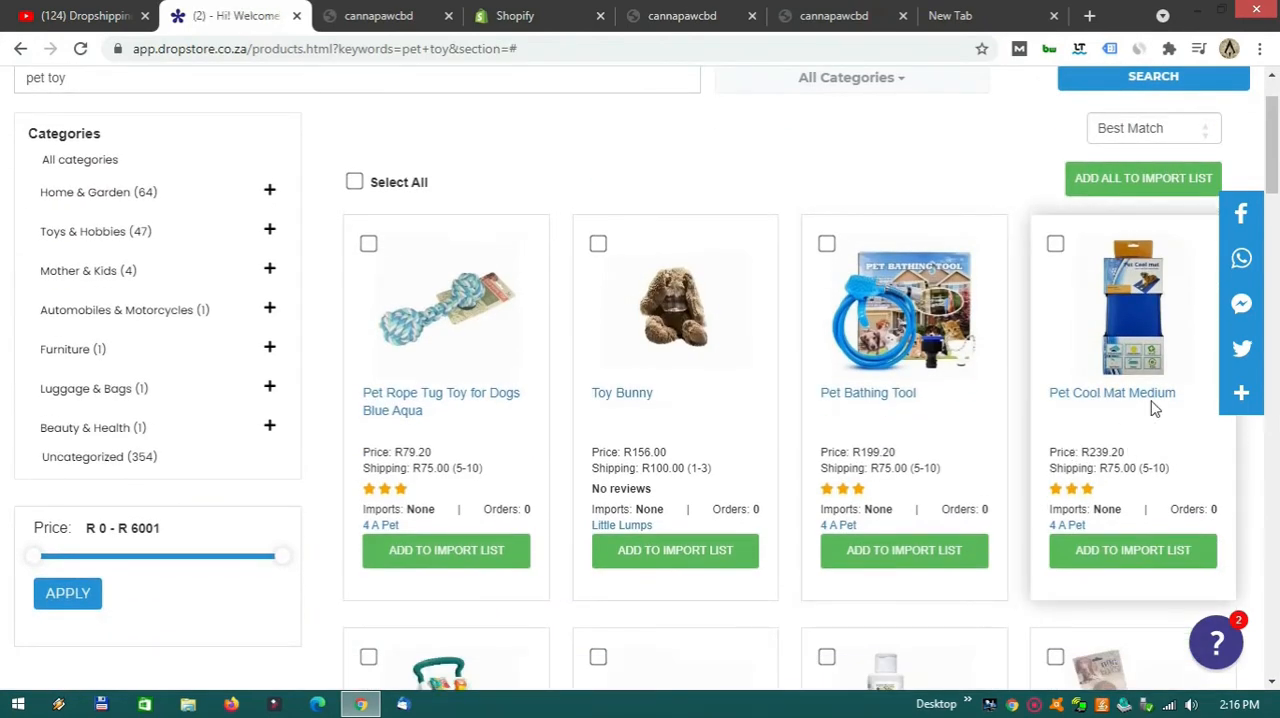
scroll(1127, 563, up, 1)
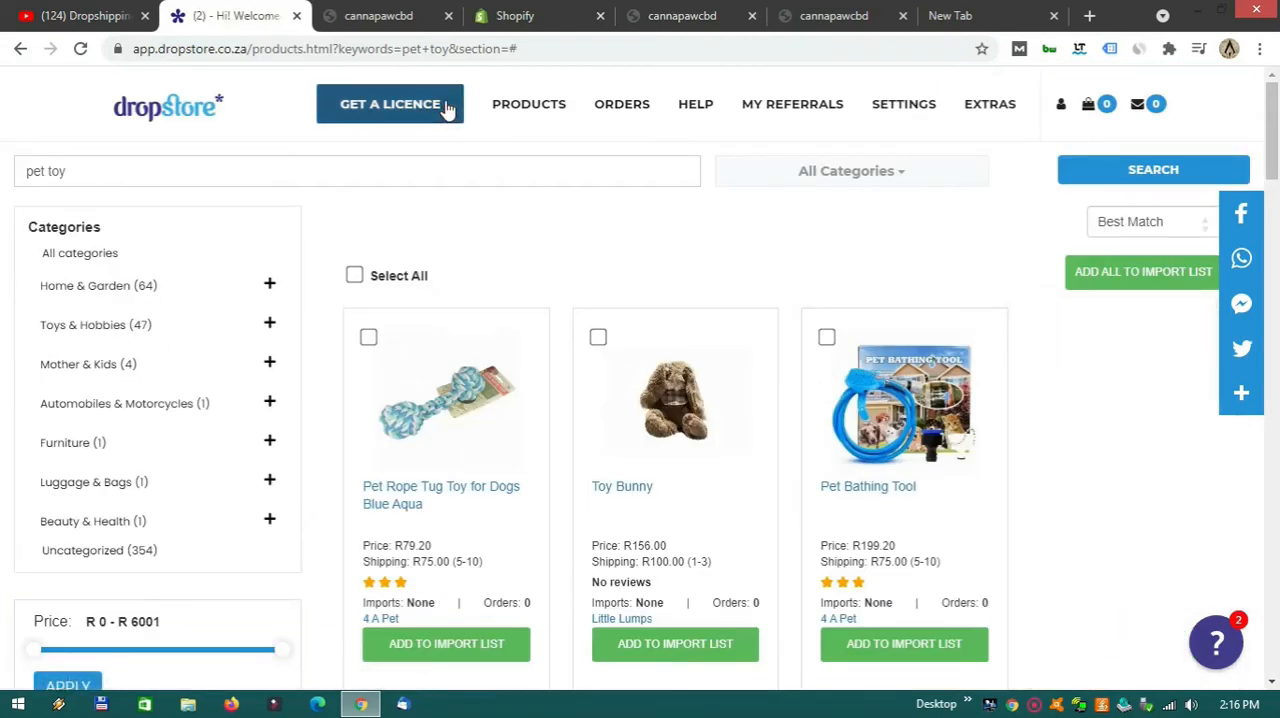
mouse_move(509, 114)
click(574, 284)
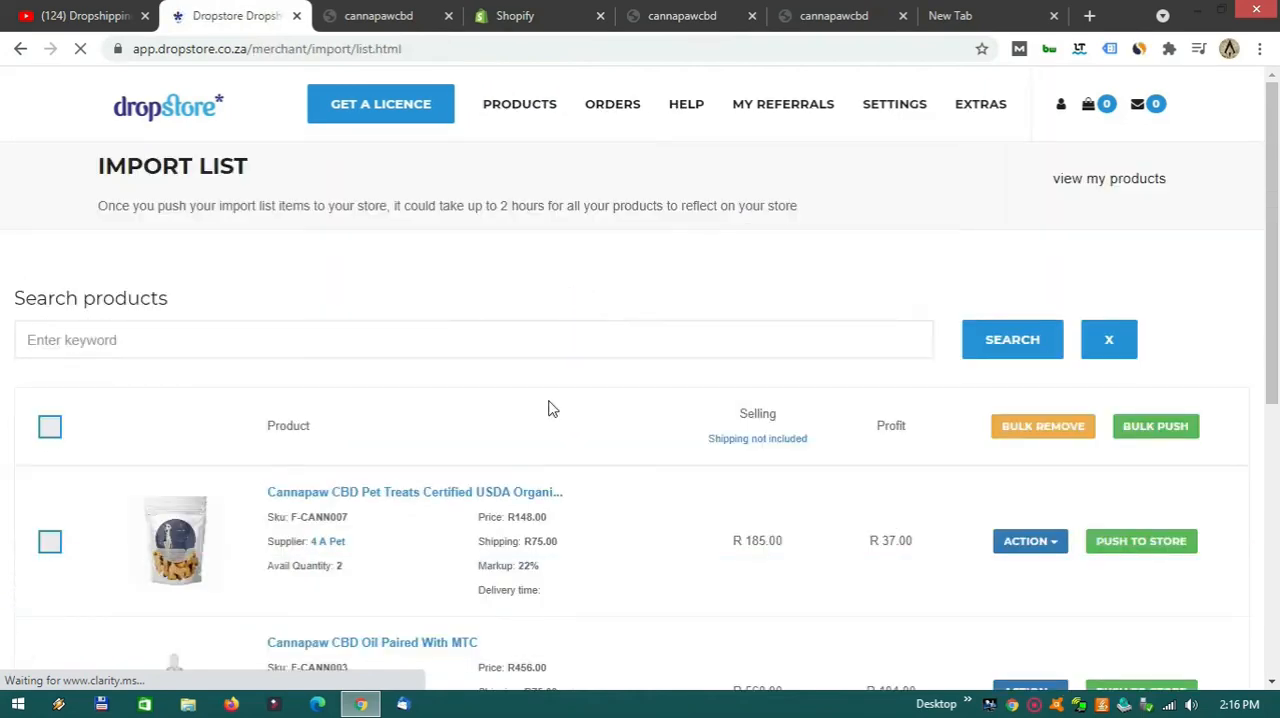
Step: Select all products in the import list and bulk push them to the store
scroll(640, 412, down, 3)
scroll(630, 430, down, 1)
scroll(622, 448, up, 3)
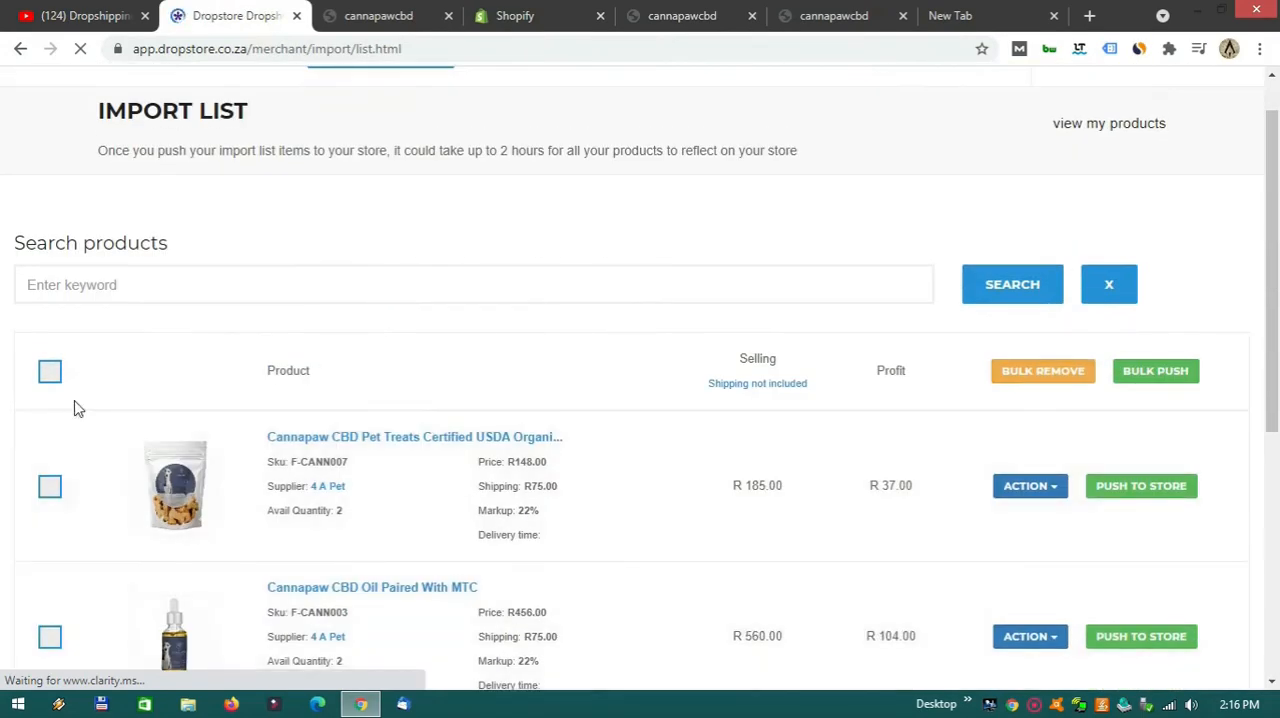
click(53, 374)
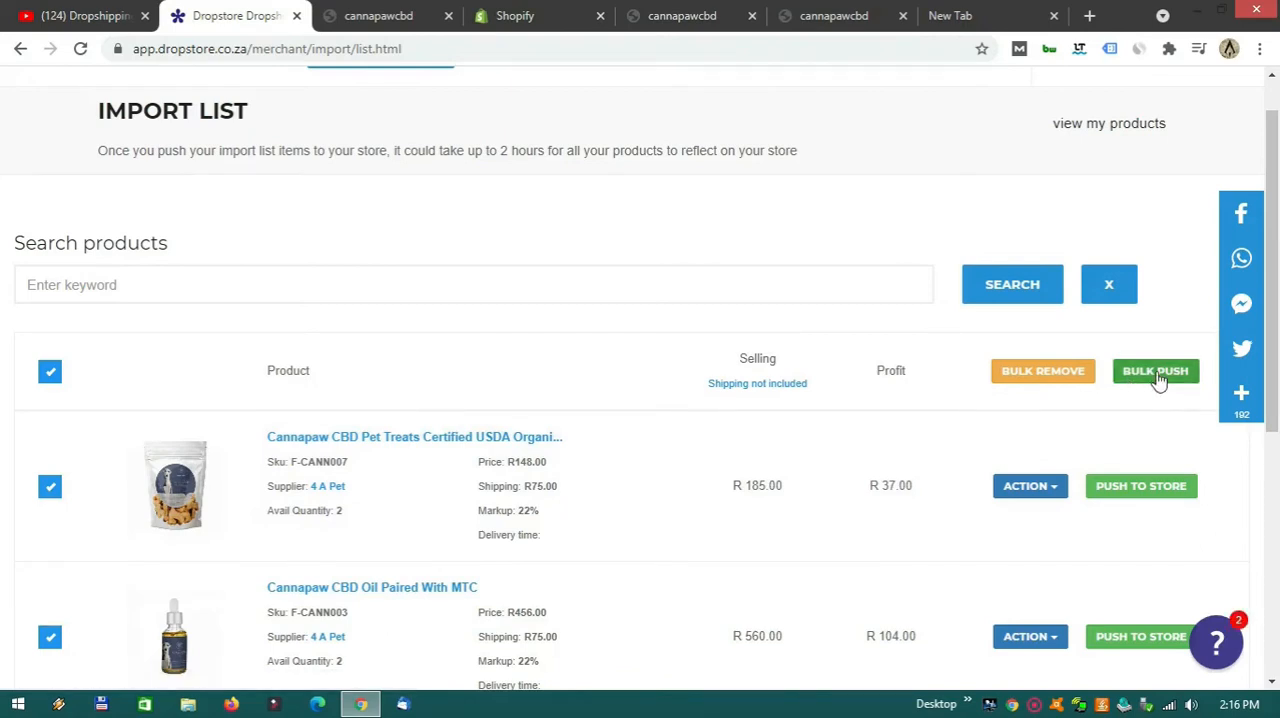
click(1155, 372)
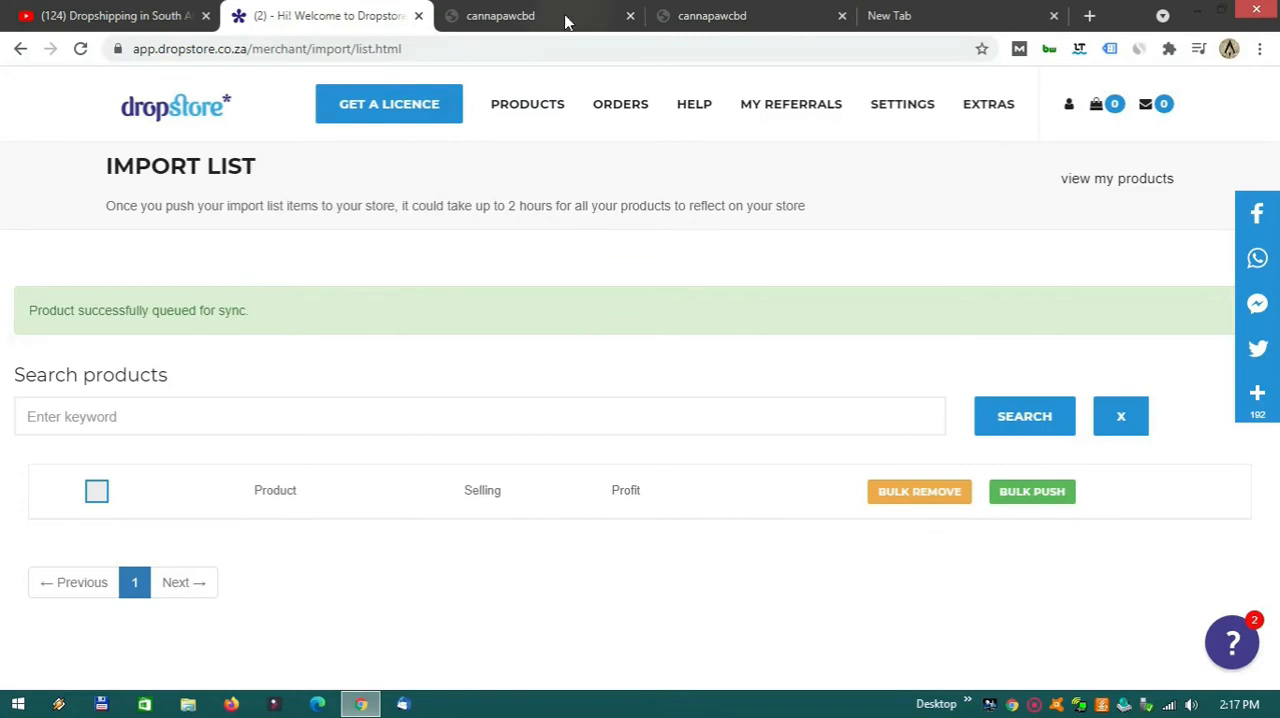
Step: Switch to the cannapawcbd storefront, open its home page for editing and exit to the Themes page of the Shopify admin
click(565, 18)
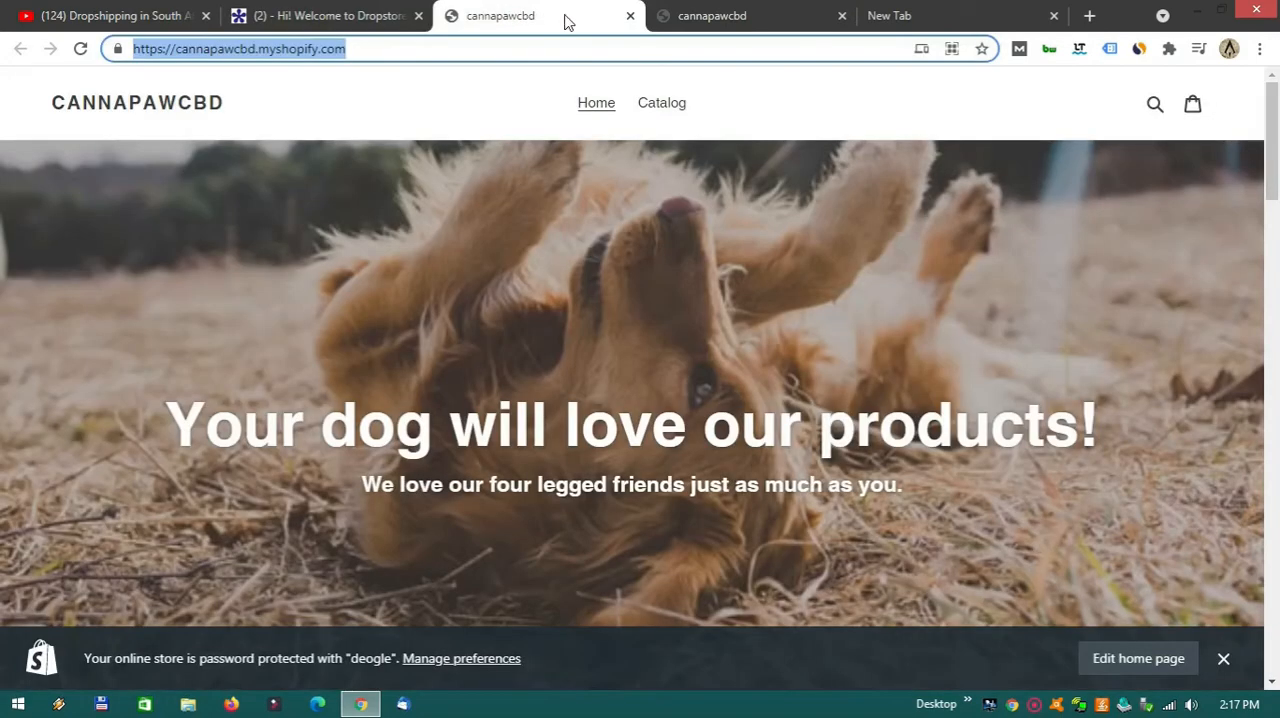
click(1166, 666)
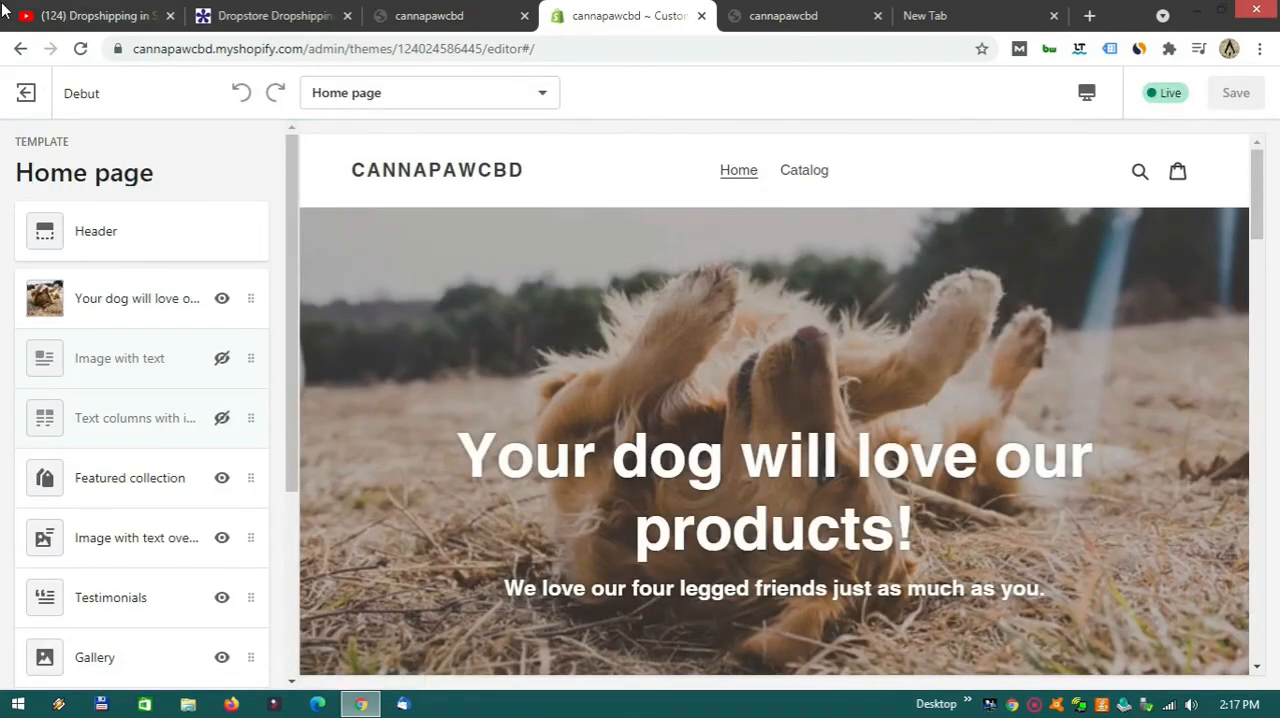
click(28, 100)
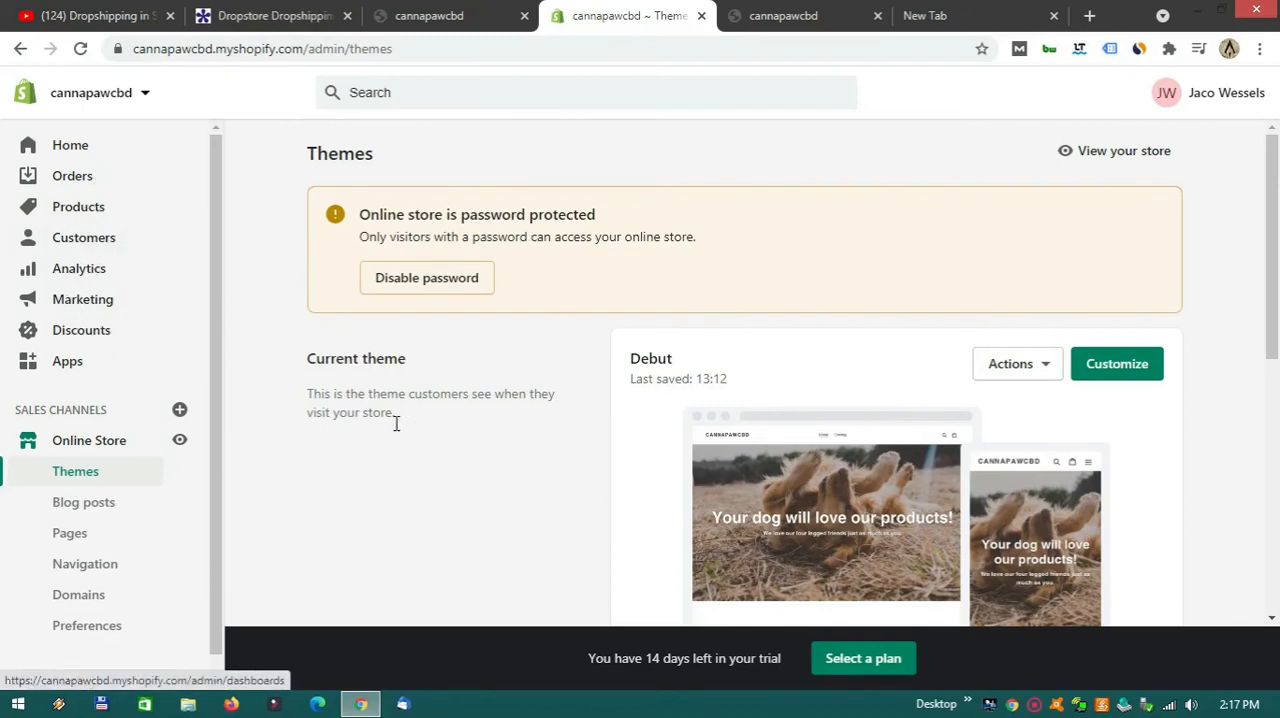
Step: Open the list of all products in the Shopify admin to check for the pushed Dropstore items
scroll(540, 477, down, 2)
scroll(540, 477, up, 2)
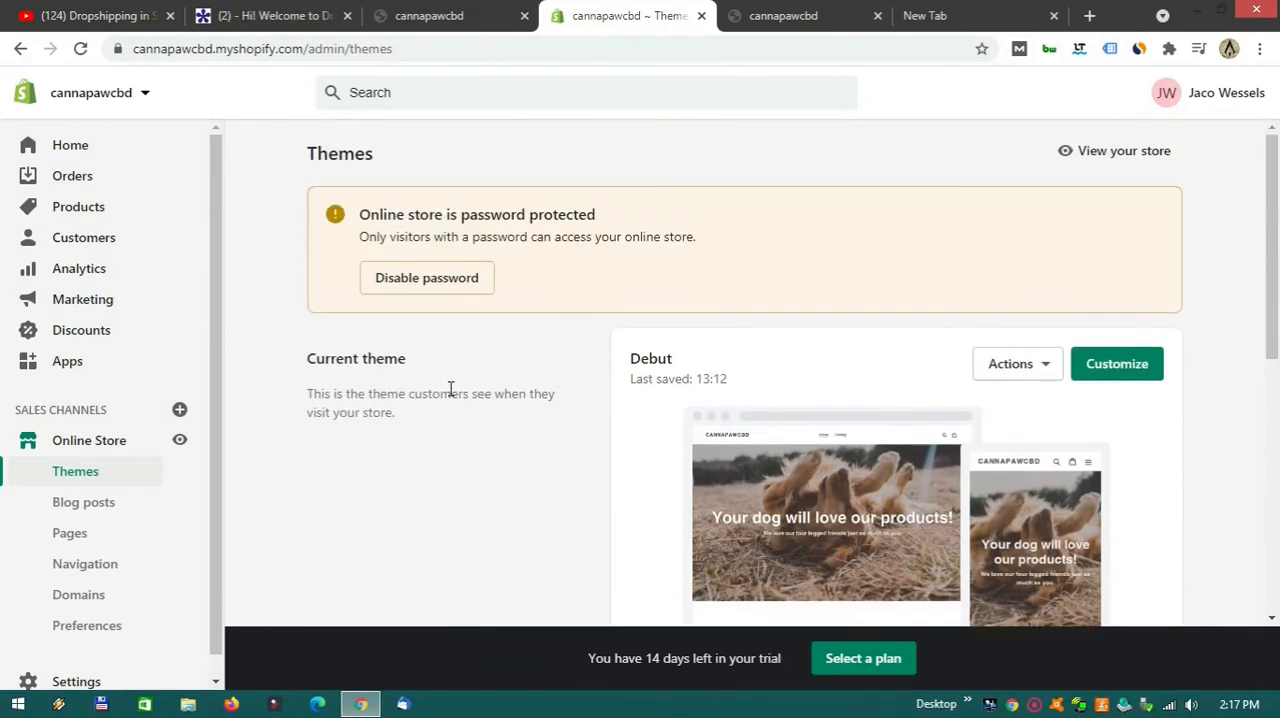
click(72, 208)
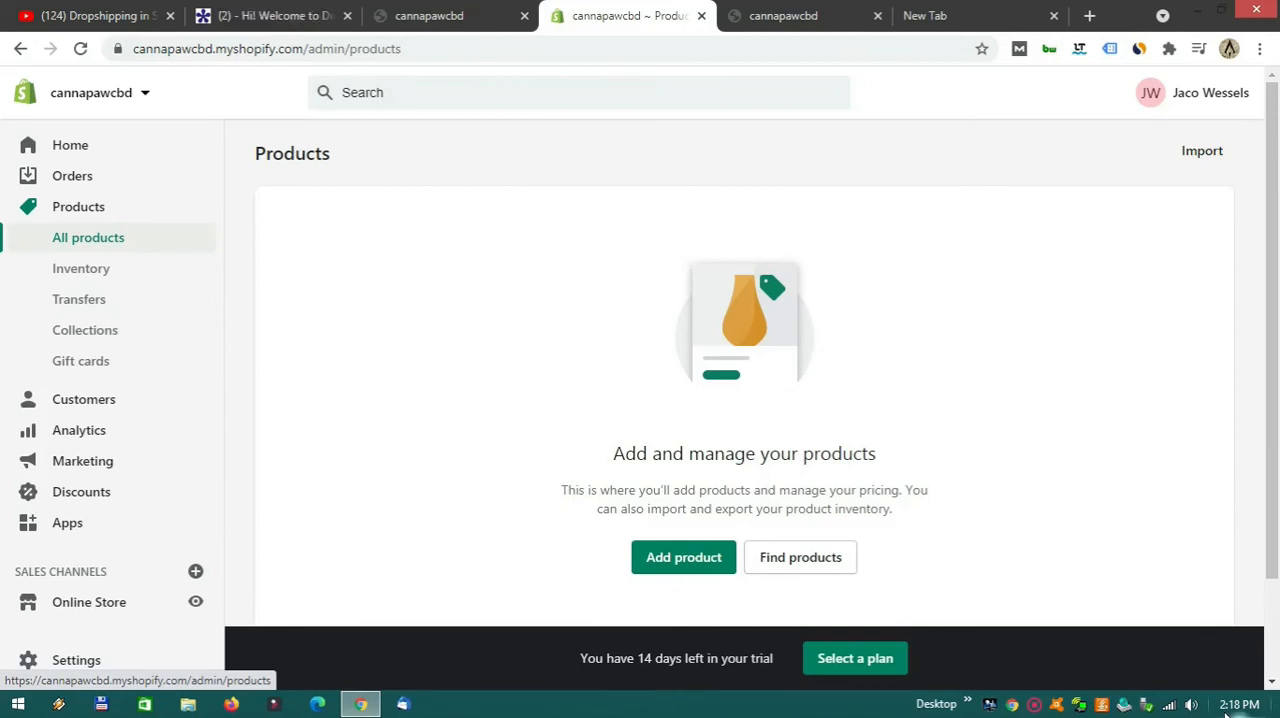
mouse_move(1235, 709)
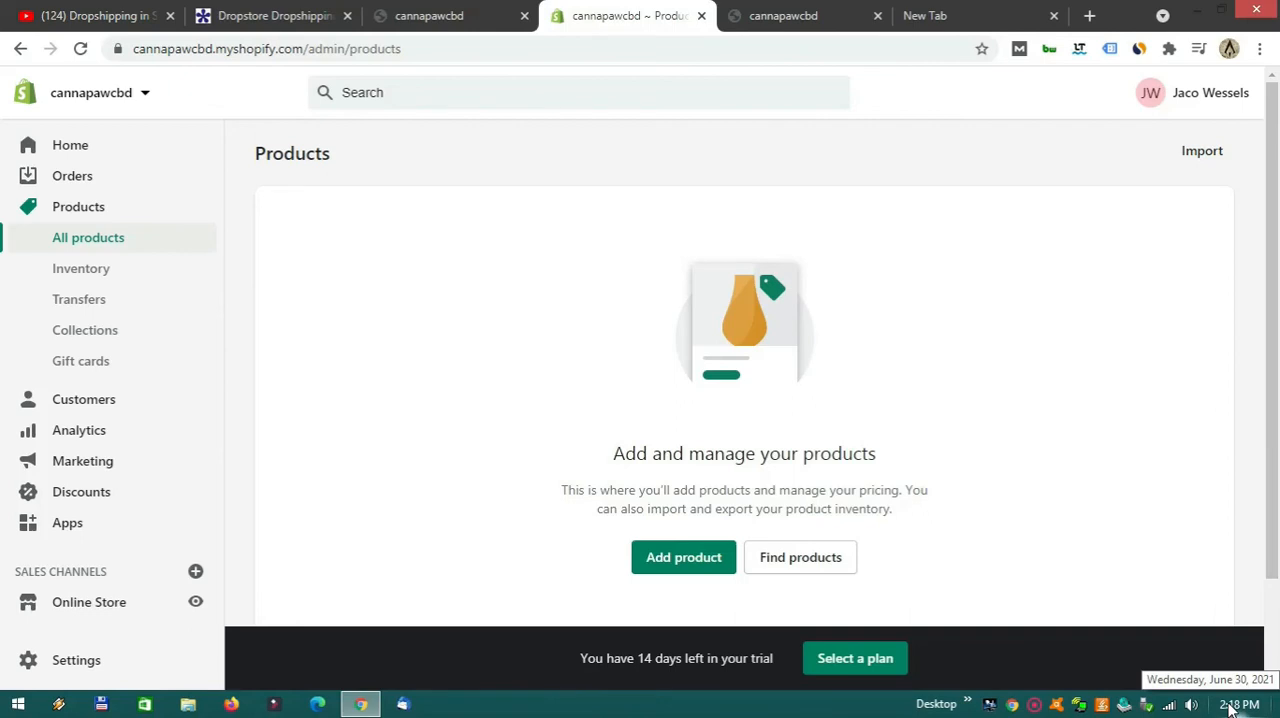